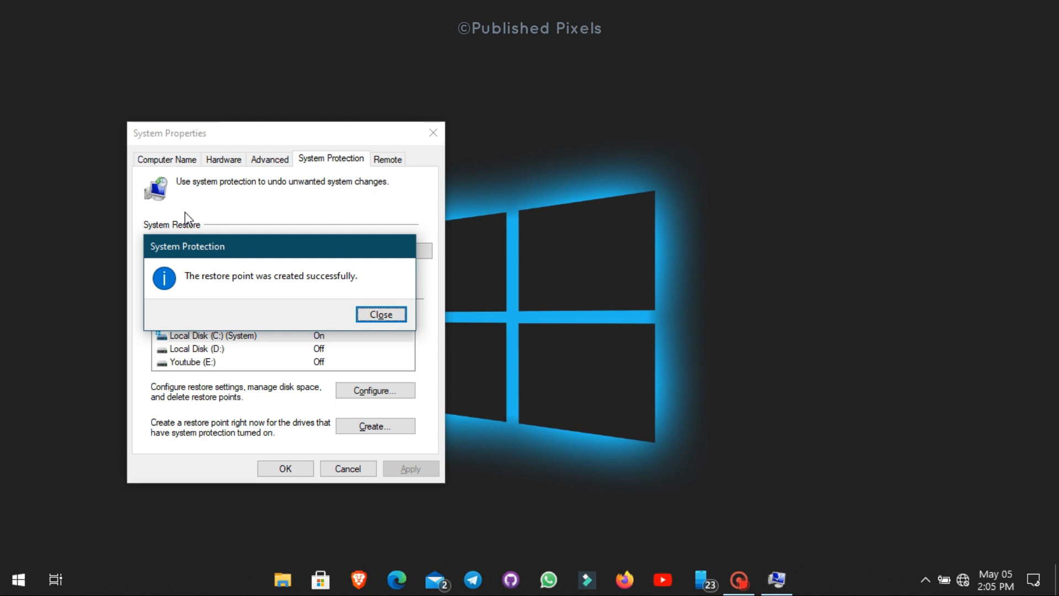
Step: Dismiss the restore point message and close System Properties, accepting its settings
click(385, 319)
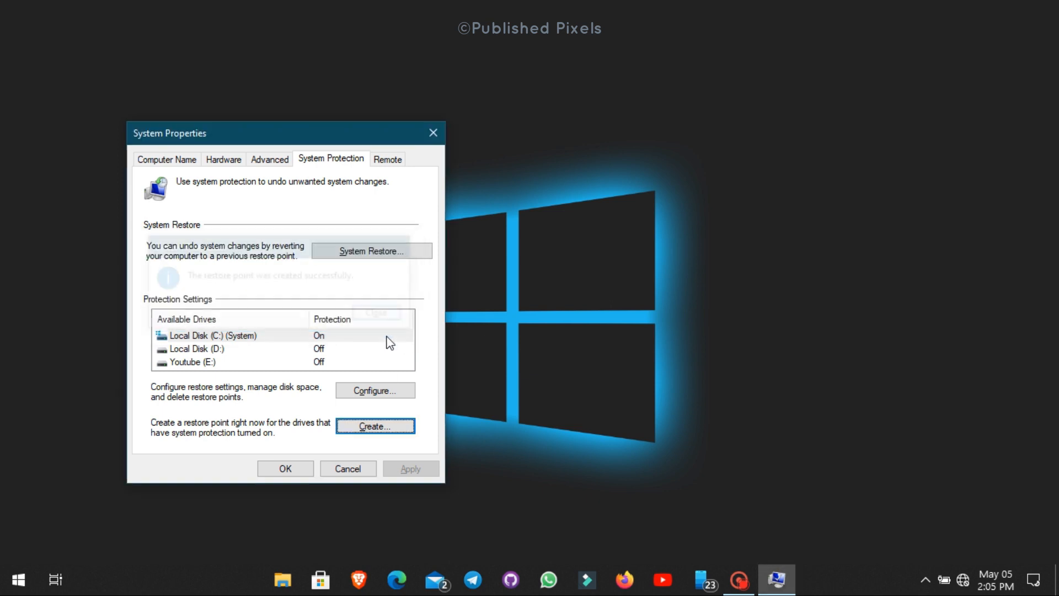
click(282, 468)
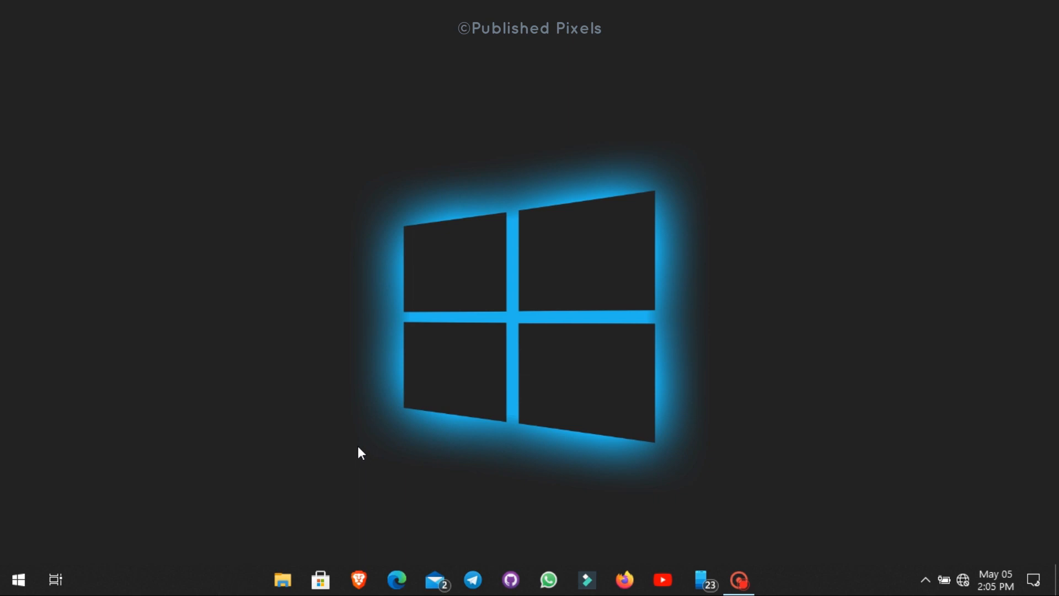
Step: Open Windows Settings in a maximized window and look through the System categories
click(18, 579)
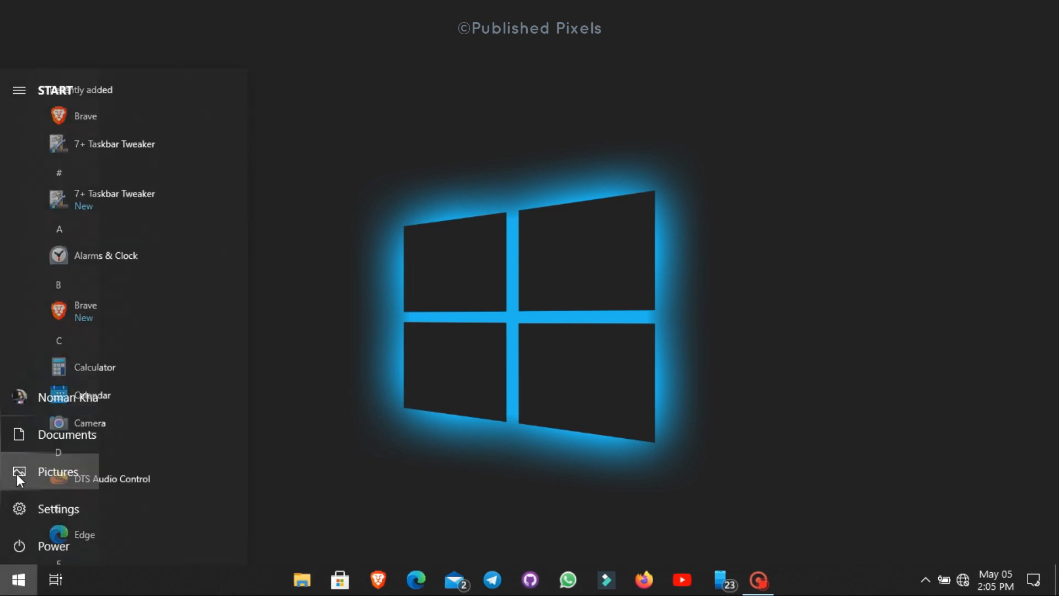
click(28, 504)
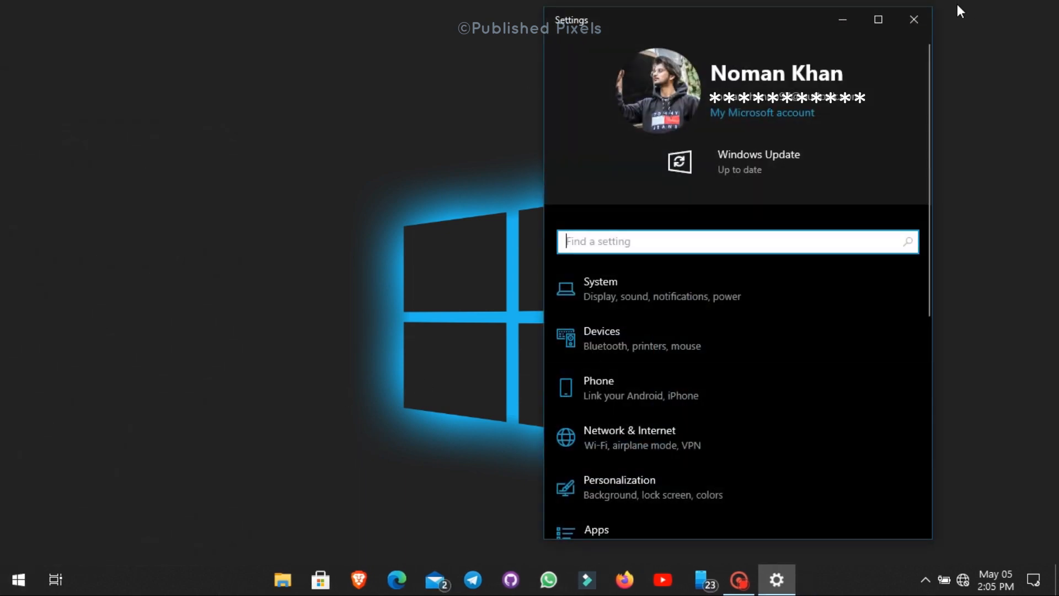
click(878, 19)
click(177, 281)
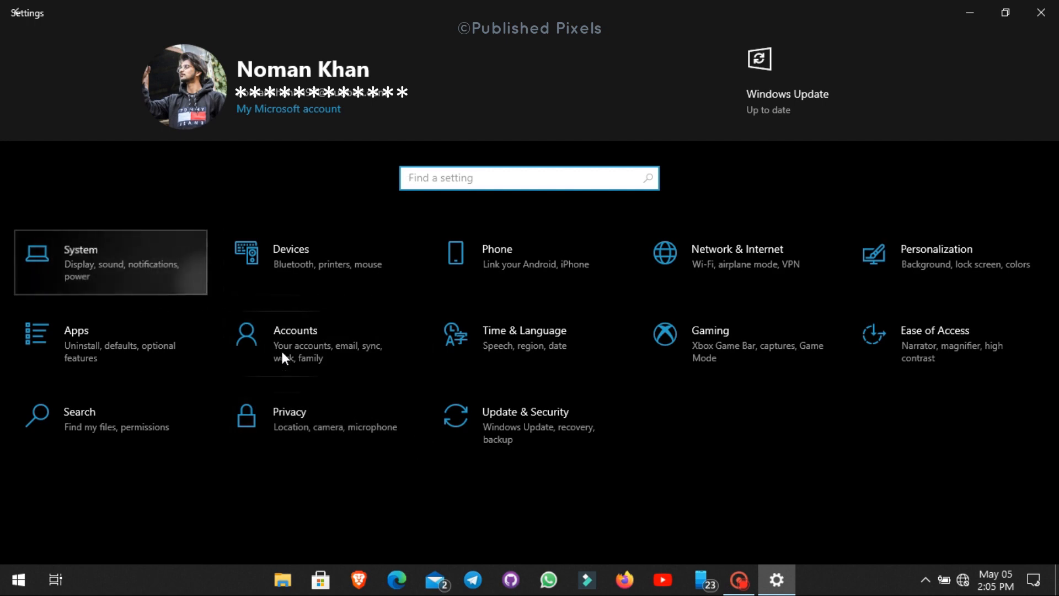
scroll(112, 326, down, 3)
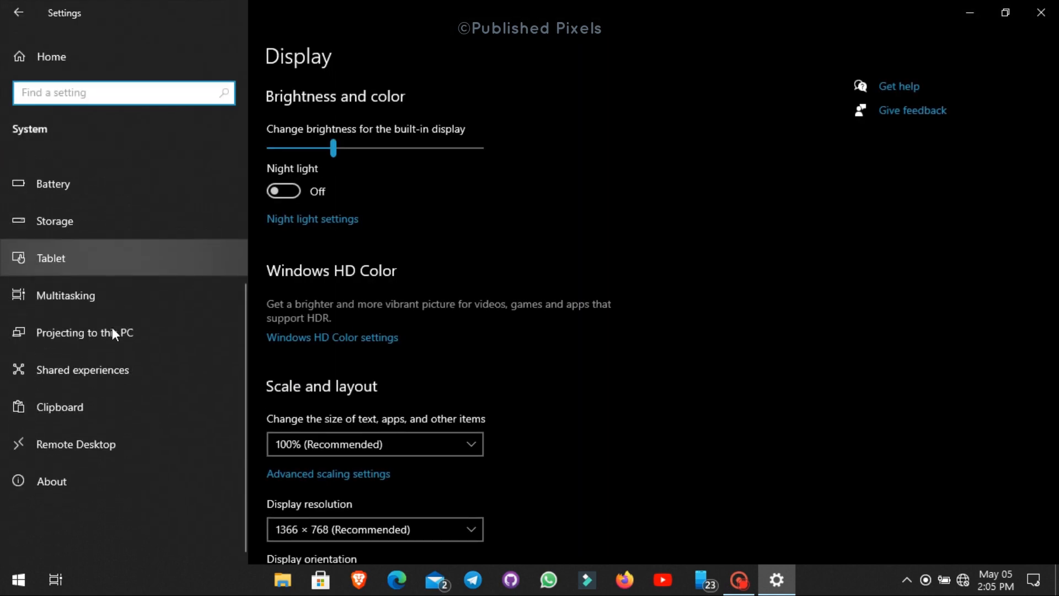
Step: Look through the Privacy settings and their app permission pages, including Call history and Other devices, and close Settings
click(19, 13)
click(297, 420)
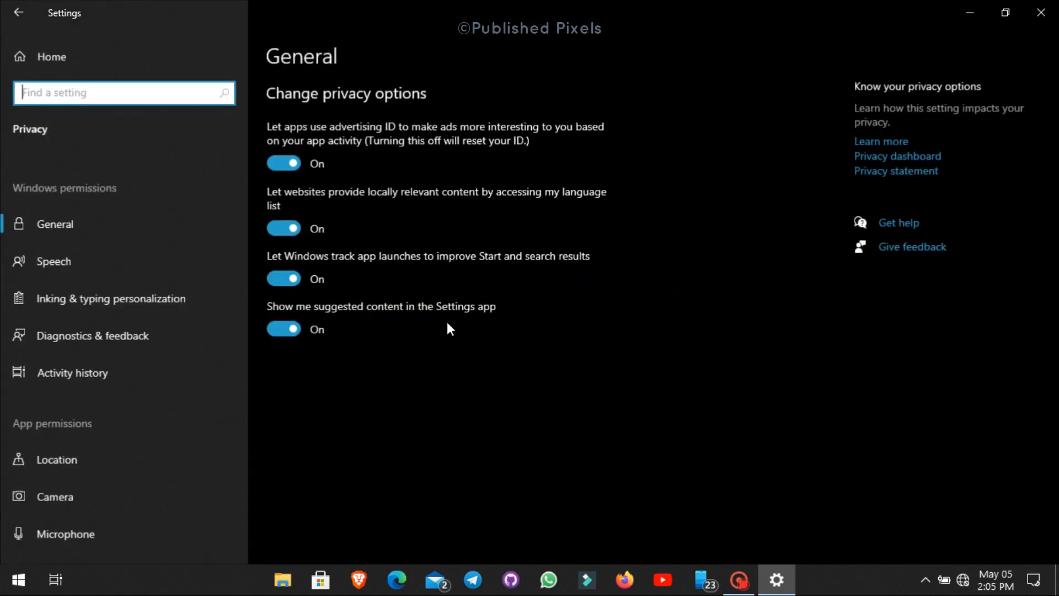
scroll(33, 267, down, 6)
click(129, 364)
scroll(129, 362, down, 3)
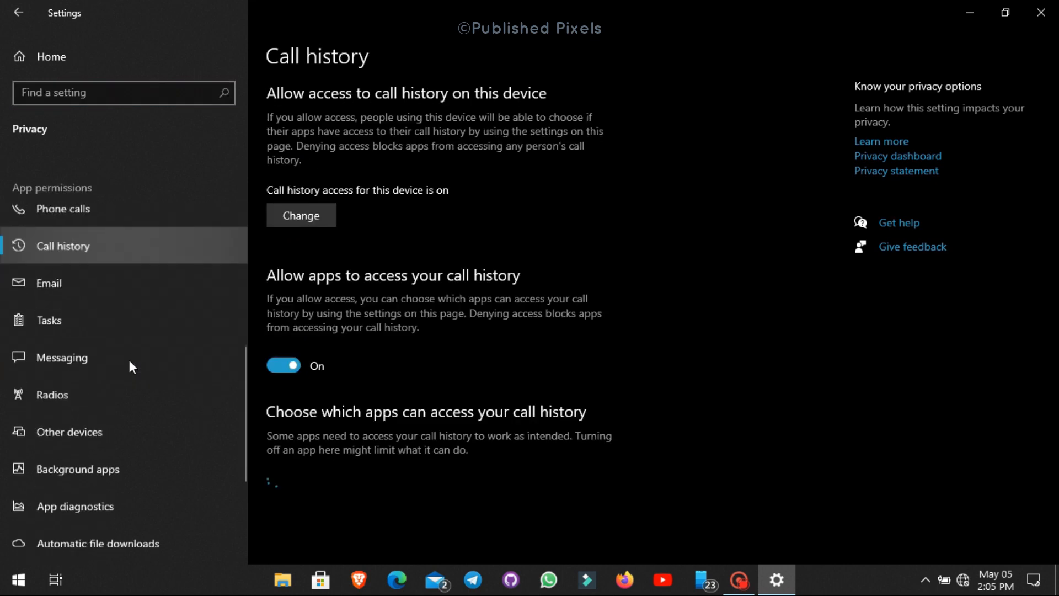
scroll(129, 361, down, 2)
click(129, 362)
scroll(129, 362, down, 3)
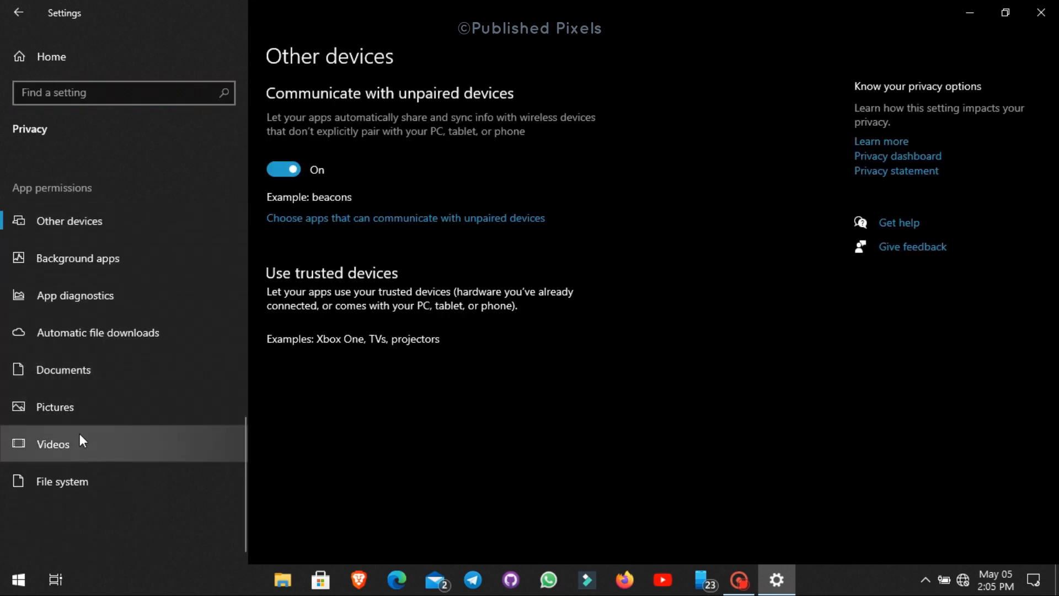
click(1055, 7)
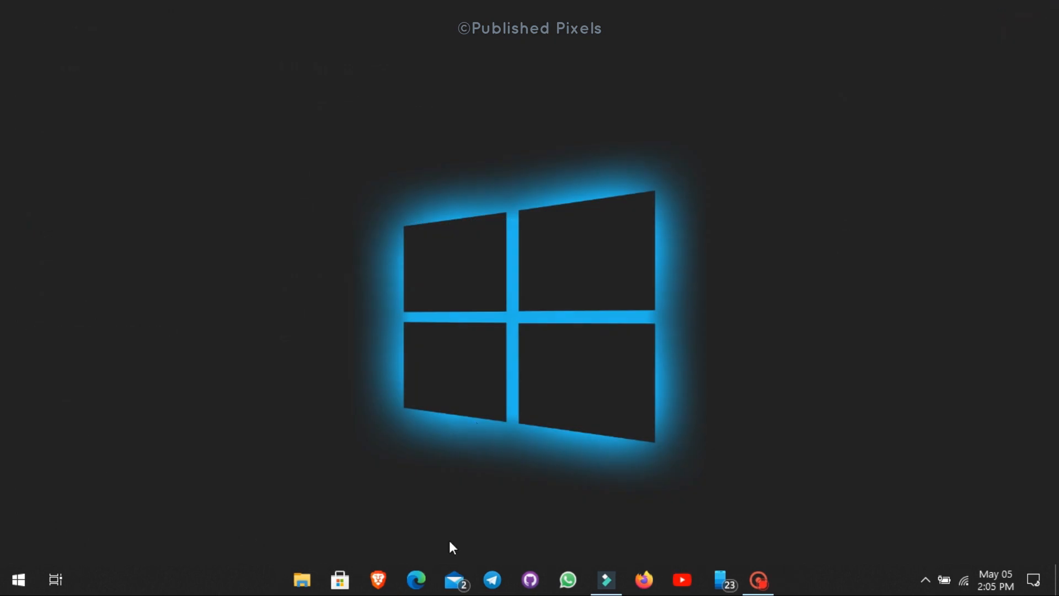
Step: Switch to Microsoft Edge, search the web for "winslap github" and open the WinSlap GitHub repository
click(434, 563)
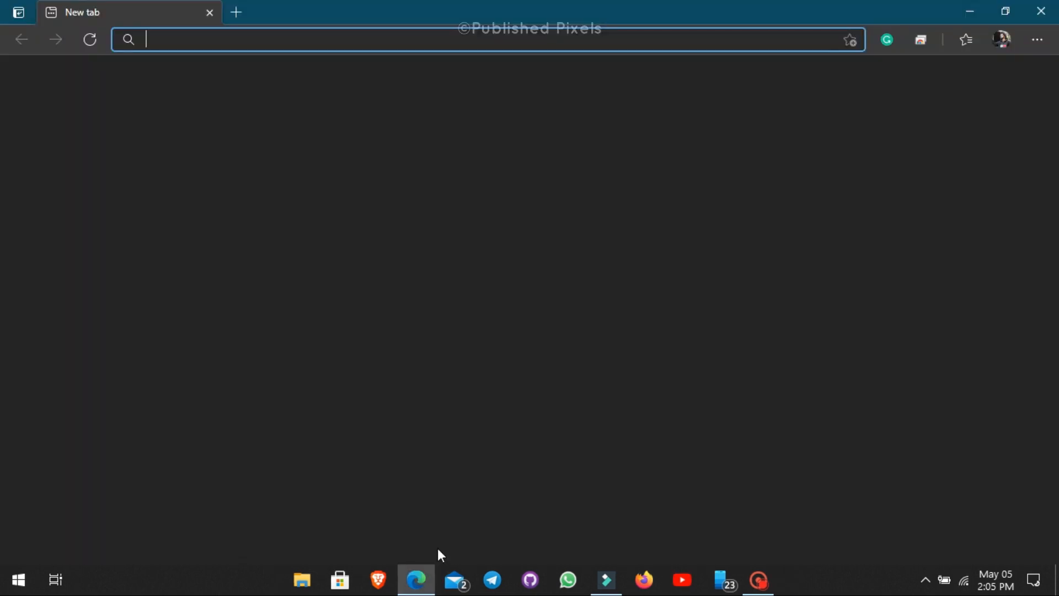
text(winslap github)
key(Return)
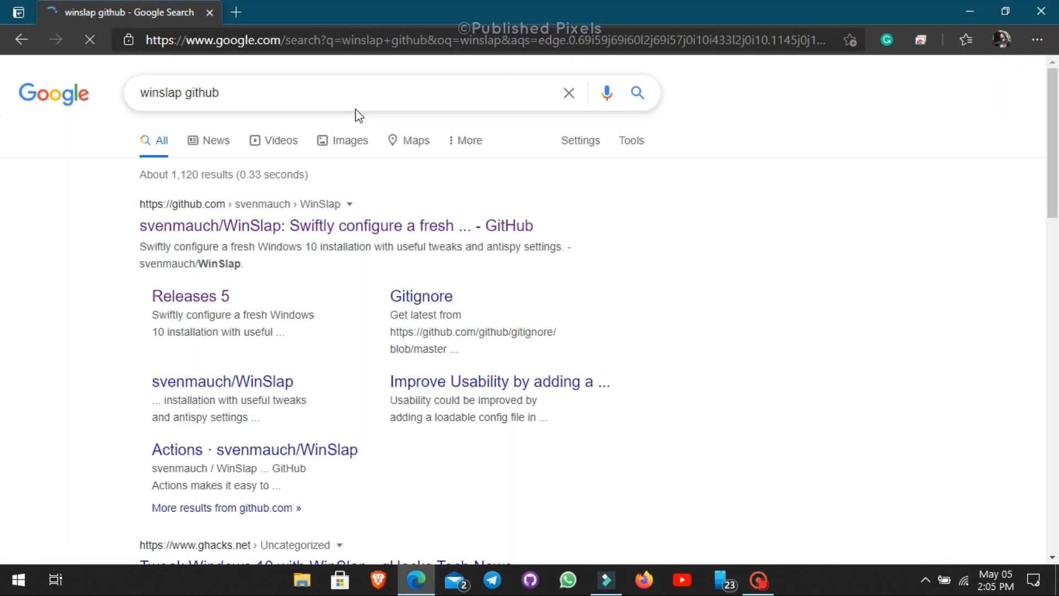
click(448, 224)
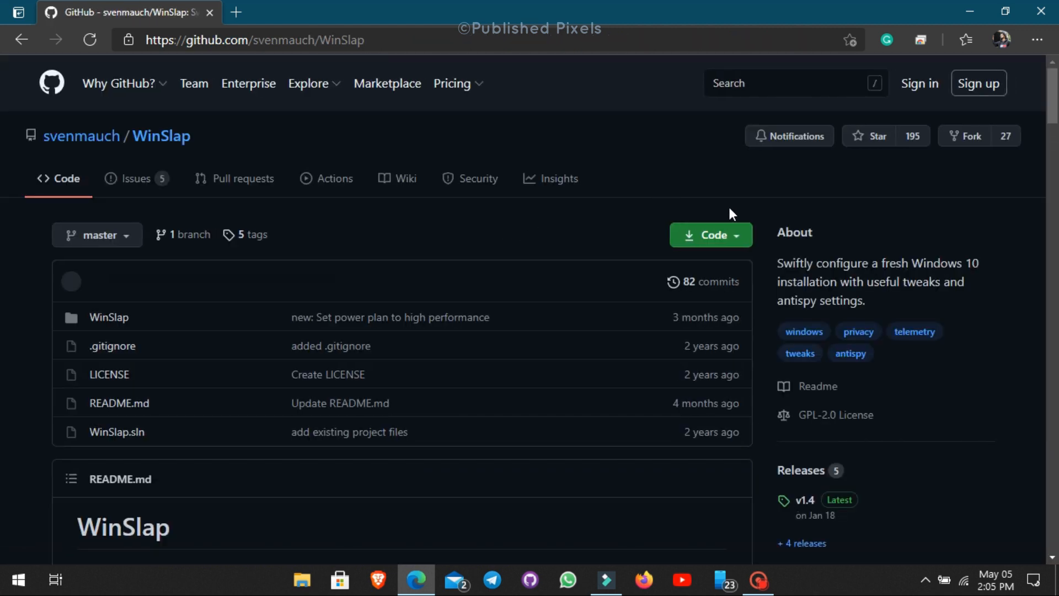
Step: Download WinSlap.exe from the v1.4 assets on the repository's releases page
drag(834, 543, 774, 542)
click(791, 541)
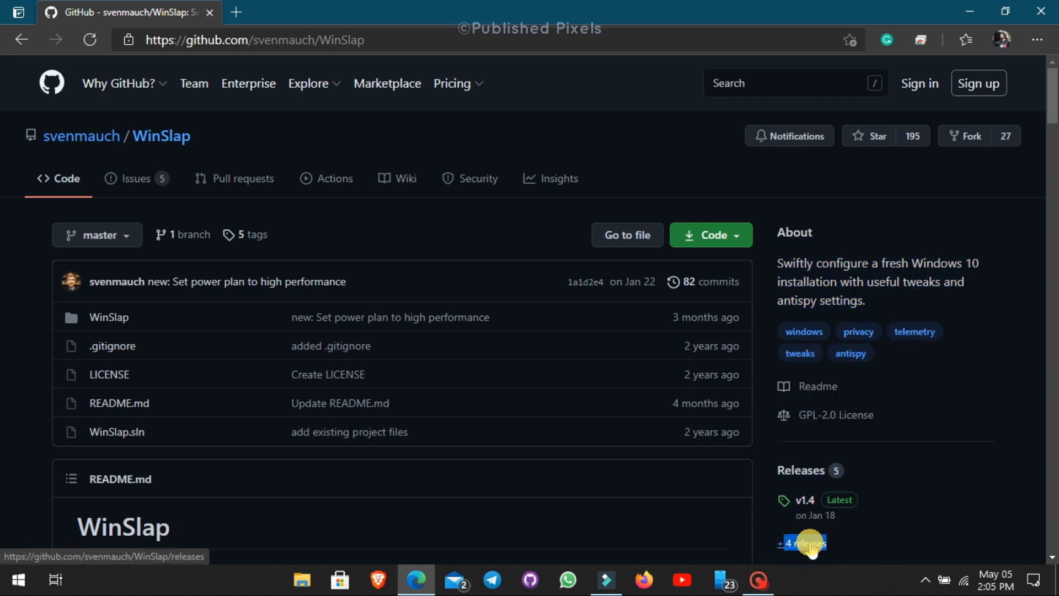
scroll(237, 276, down, 3)
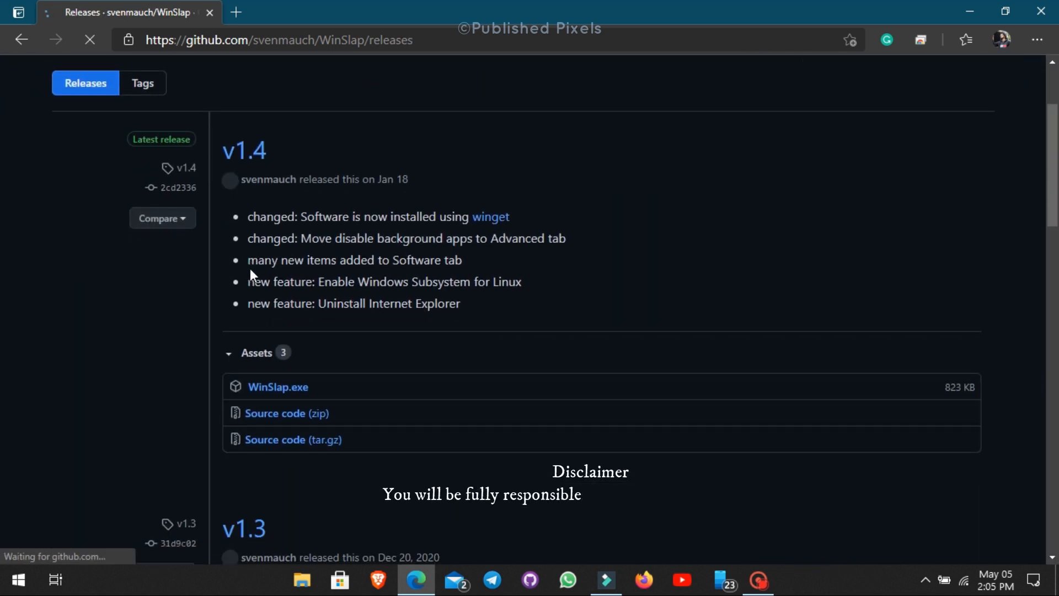
drag(313, 389, 254, 389)
click(280, 389)
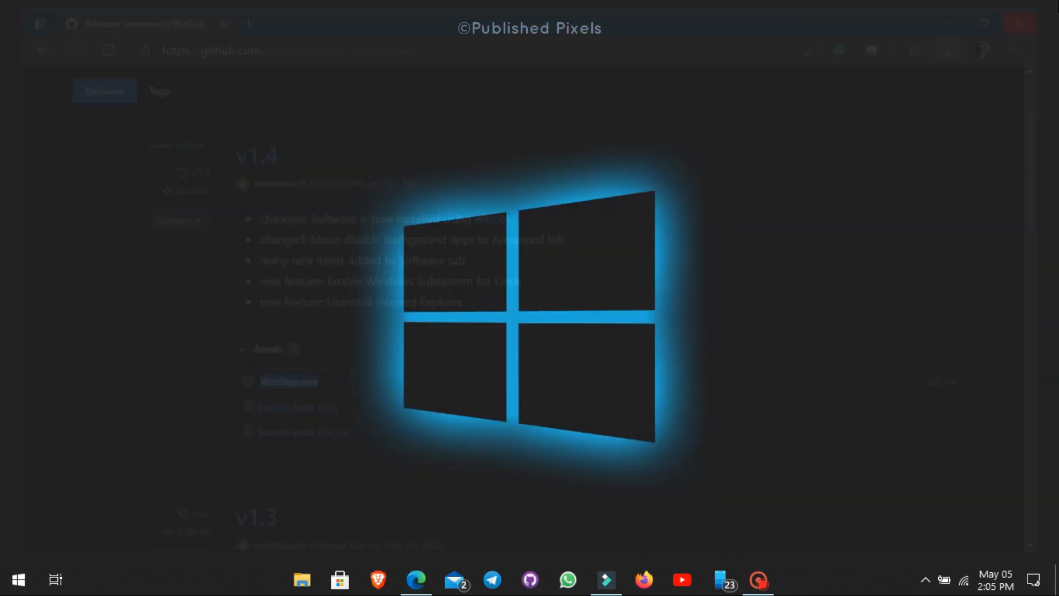
Step: Switch to File Explorer and launch WinSlap.exe from the Downloads folder
click(303, 579)
double_click(858, 199)
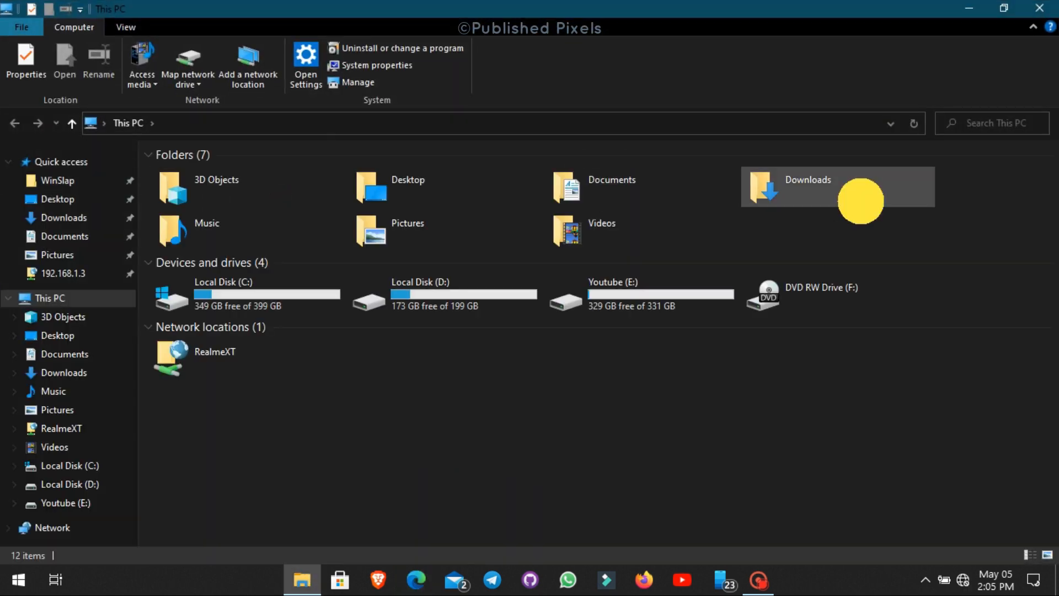
right_click(237, 187)
click(274, 197)
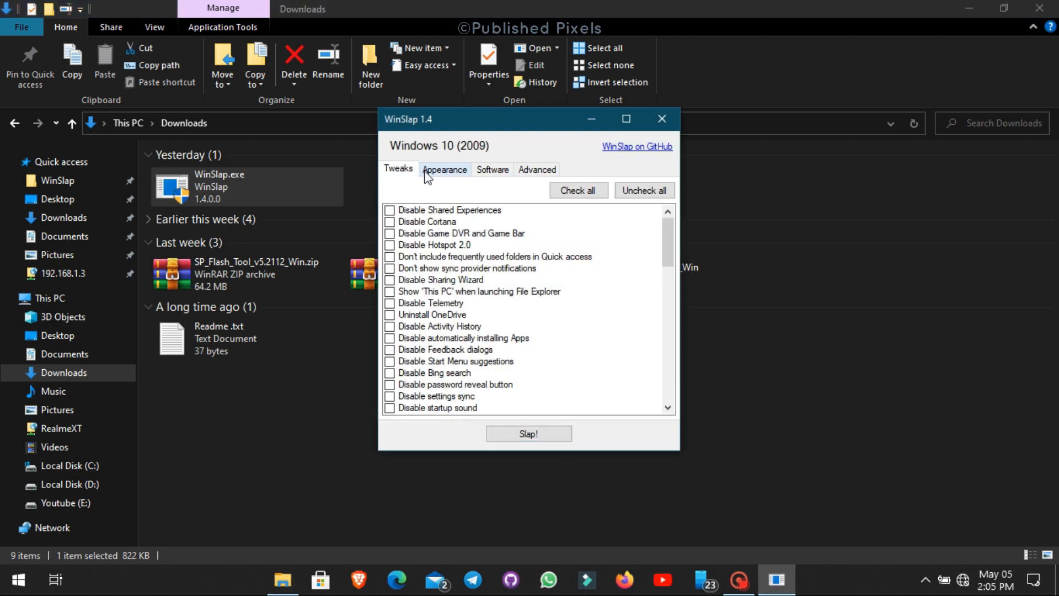
Step: Look through the Appearance, Software and Advanced options and return to the Tweaks list
click(446, 170)
click(497, 170)
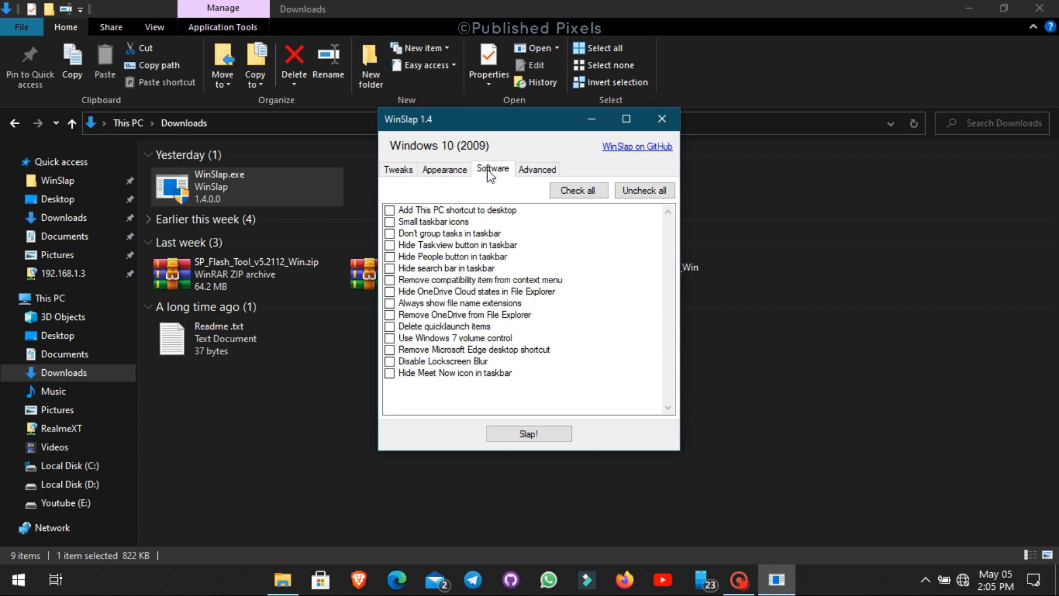
click(538, 171)
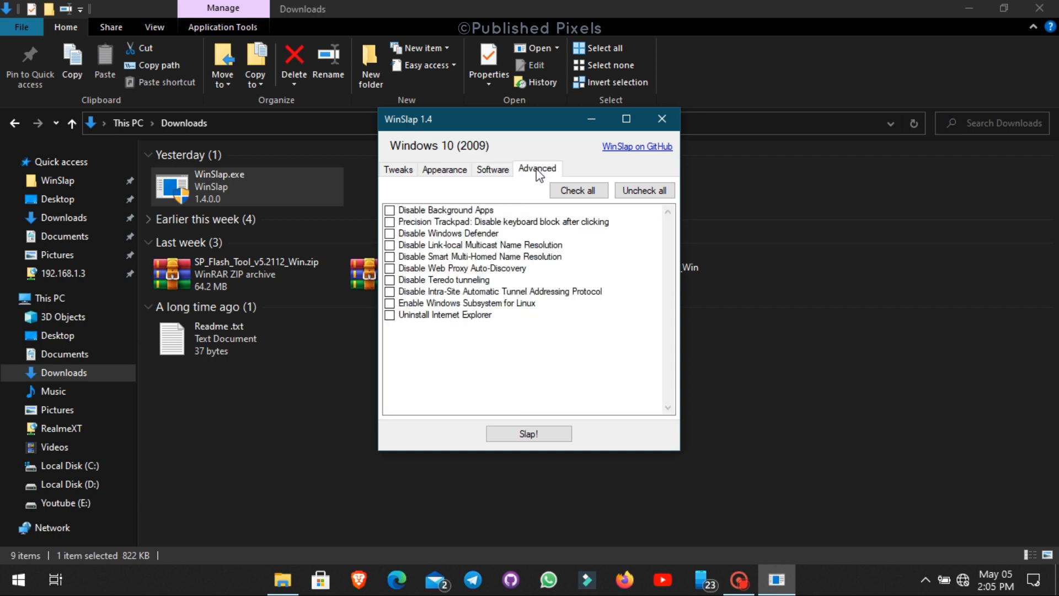
click(402, 170)
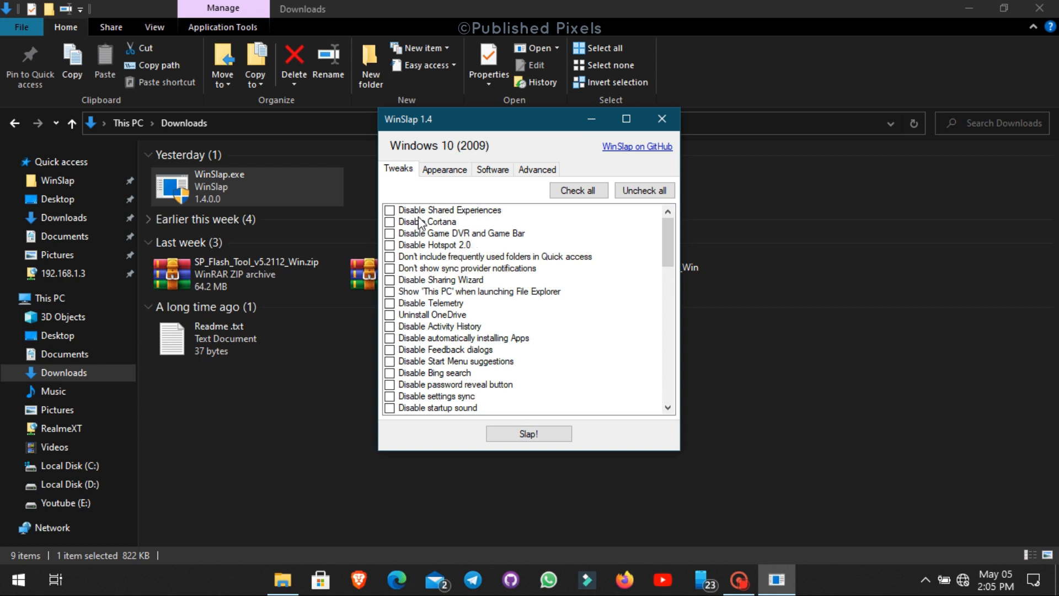
Step: Select the tweaks Disable Shared Experiences, Disable Cortana, Disable Game DVR and Game Bar, and Don't include frequently used folders in Quick access
click(435, 211)
click(436, 222)
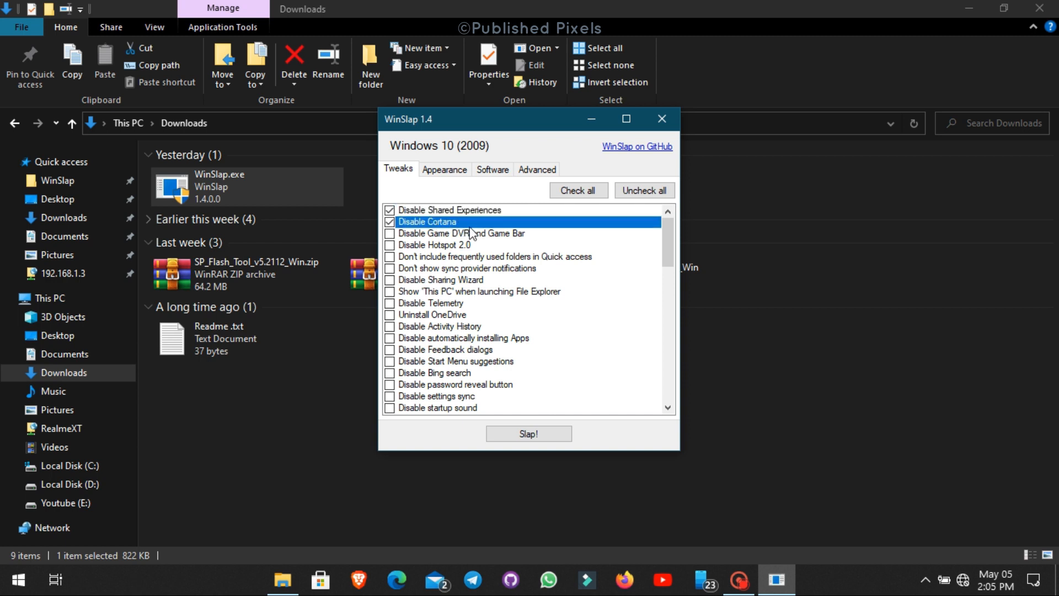
click(480, 235)
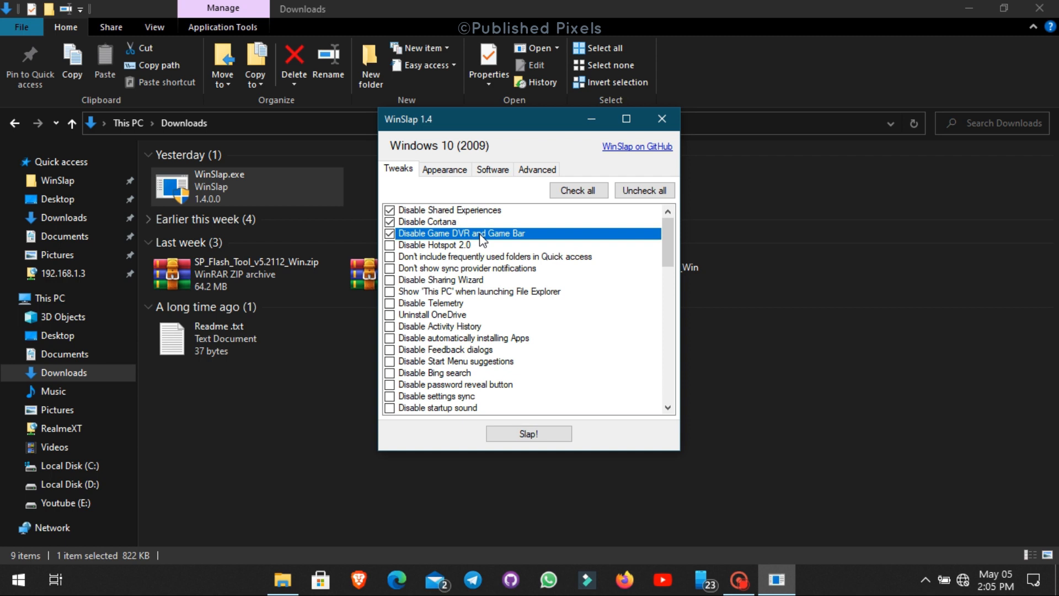
click(521, 257)
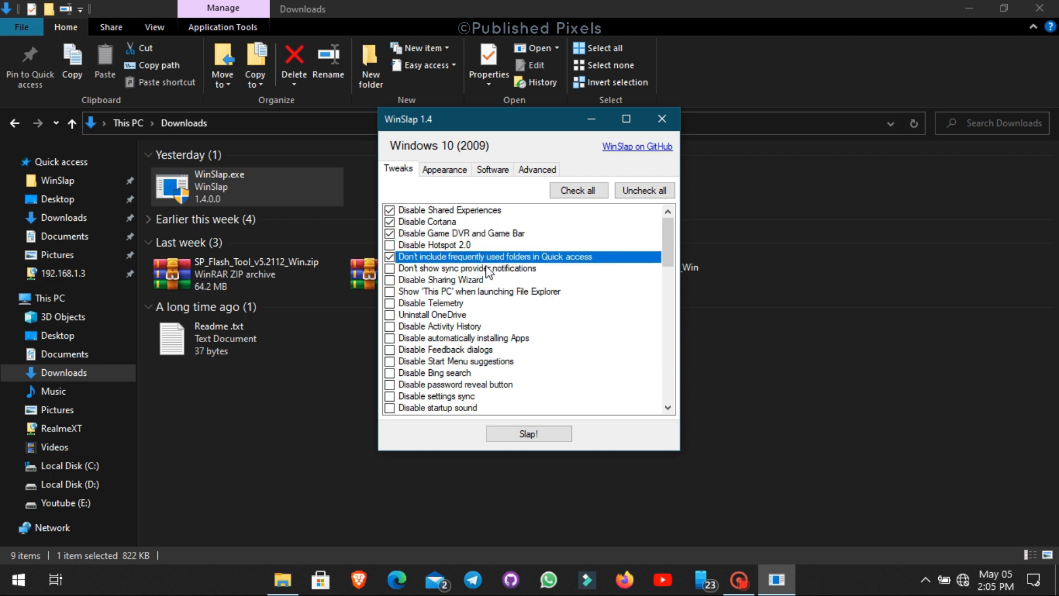
Step: Select the tweaks Disable Telemetry, Uninstall OneDrive and Disable Bing search
scroll(463, 305, down, 1)
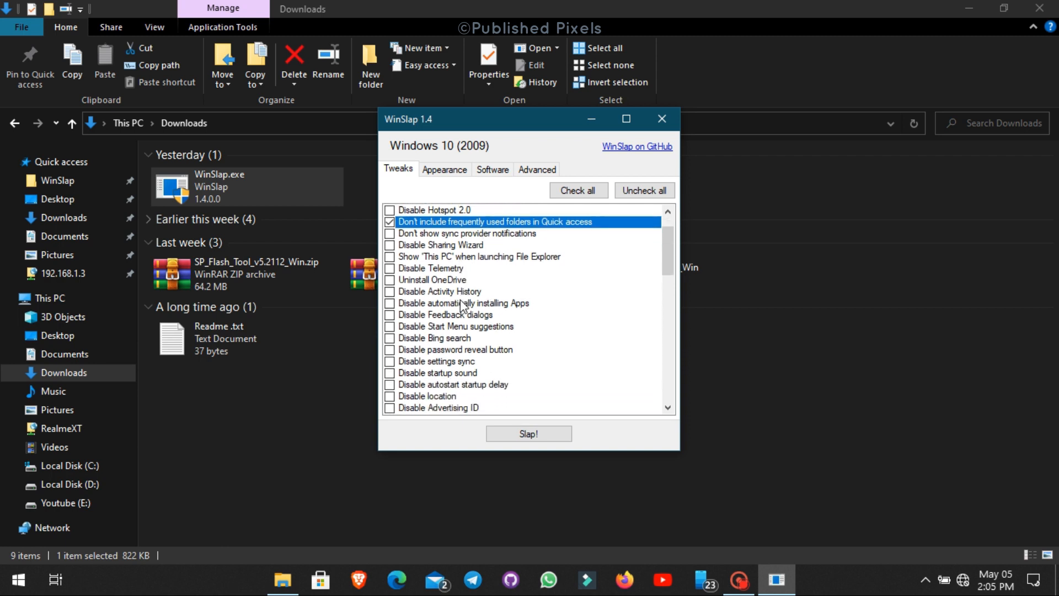
click(448, 268)
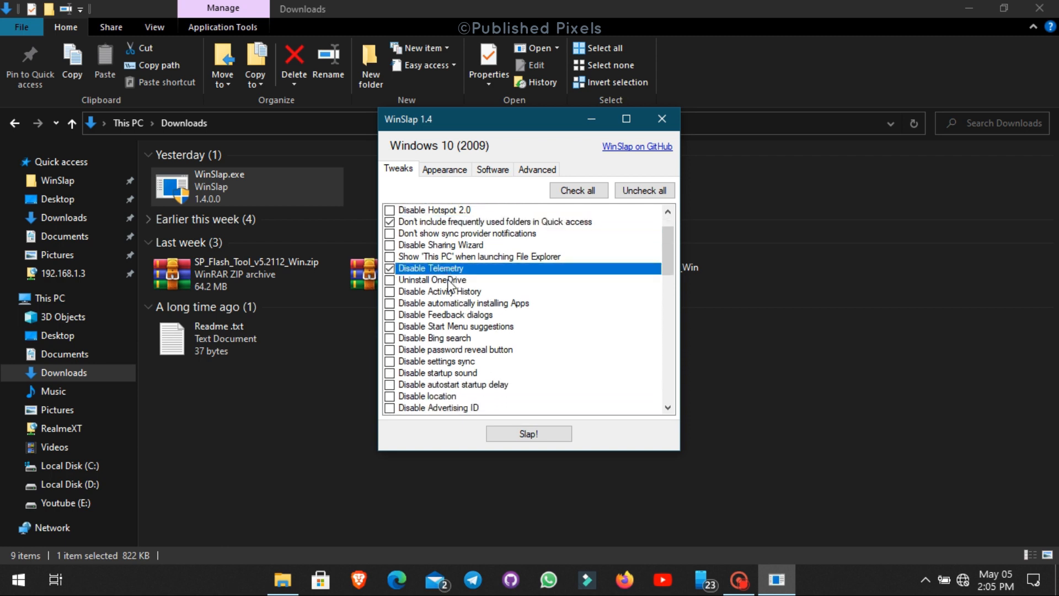
click(449, 280)
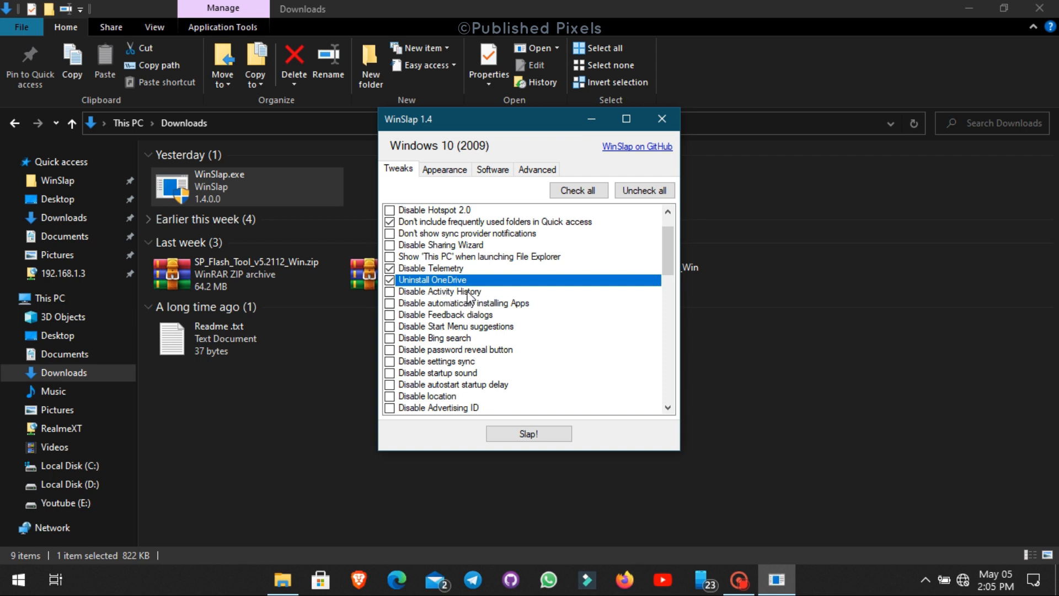
scroll(461, 312, down, 1)
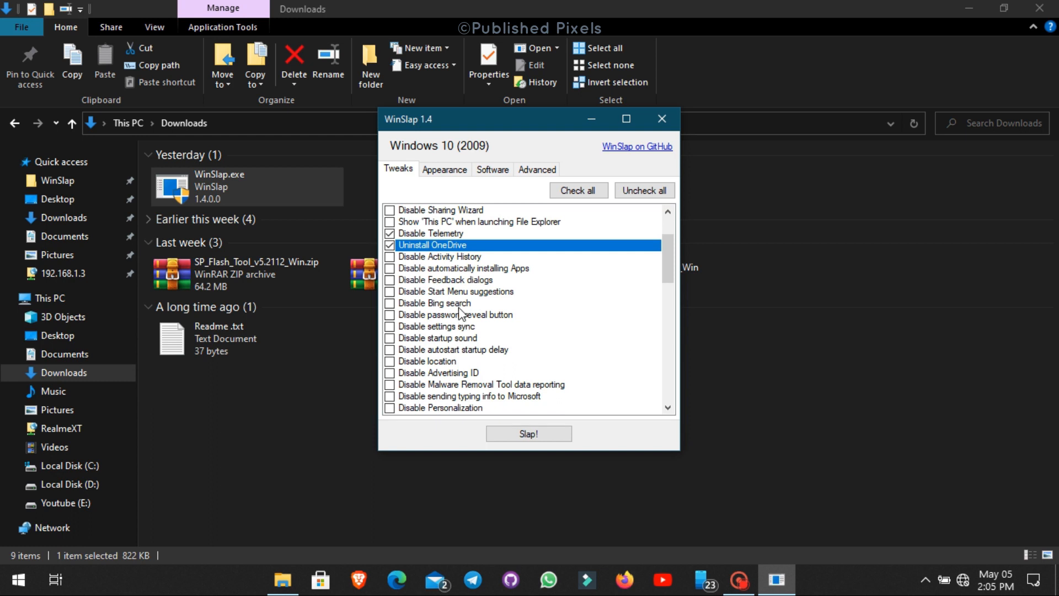
click(460, 304)
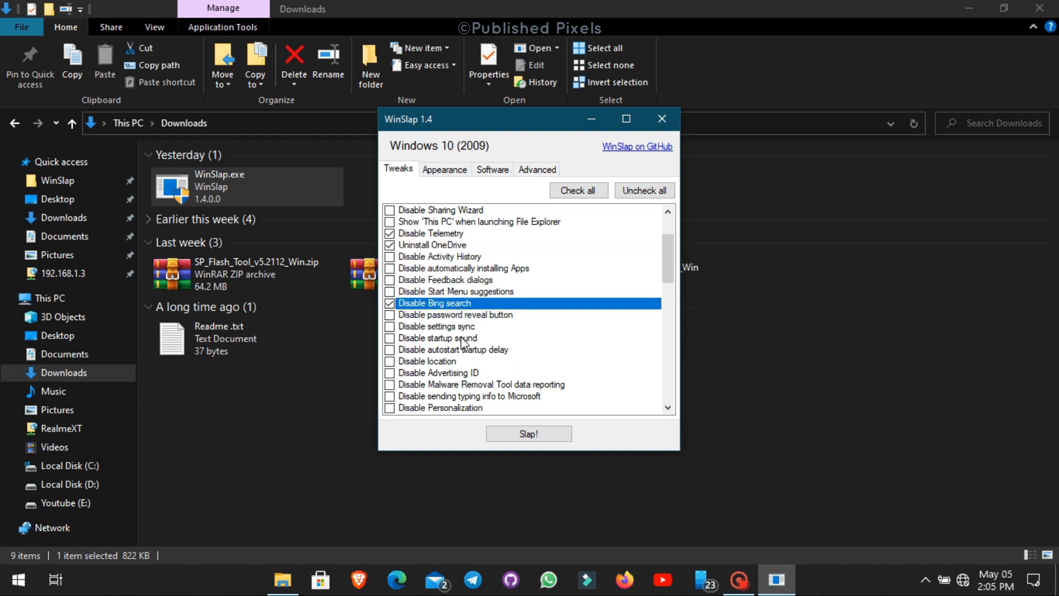
Step: Select the tweaks Unpin preinstalled apps, Update Windows Store apps and Disable experiments by Microsoft
scroll(452, 339, down, 3)
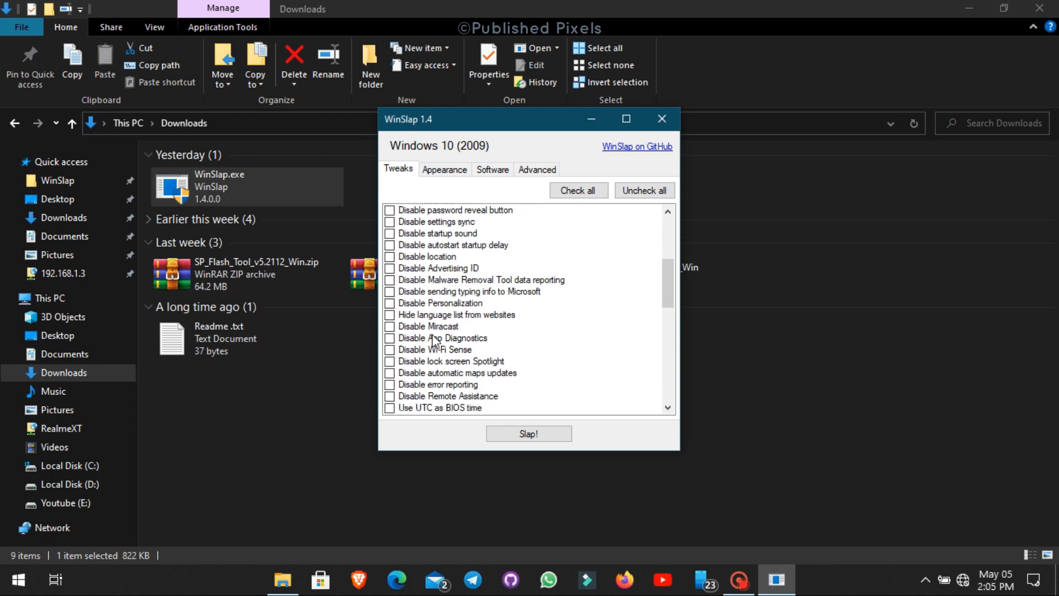
scroll(466, 309, down, 4)
click(442, 349)
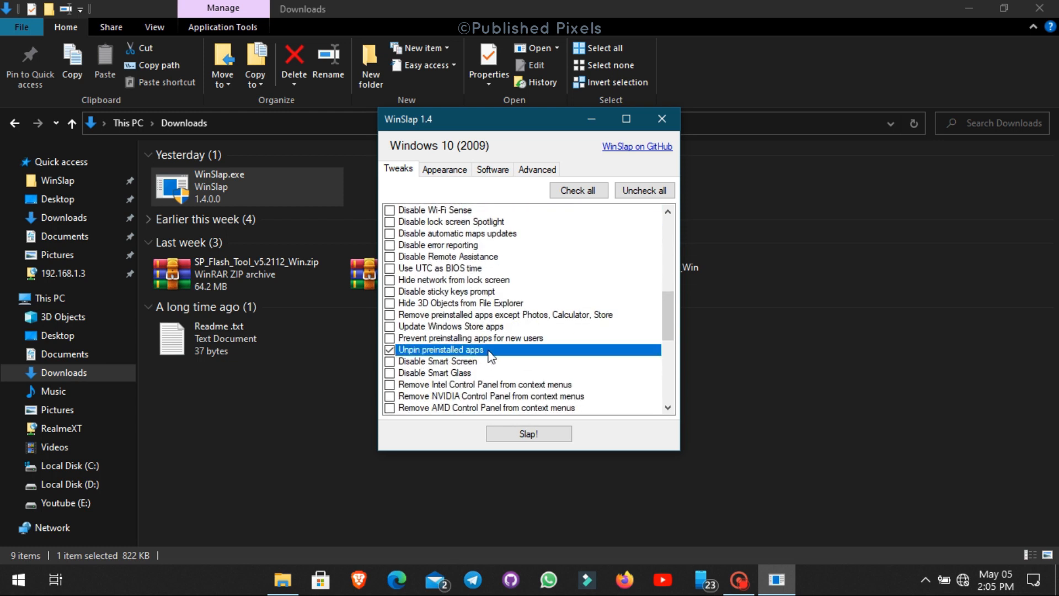
scroll(490, 357, down, 1)
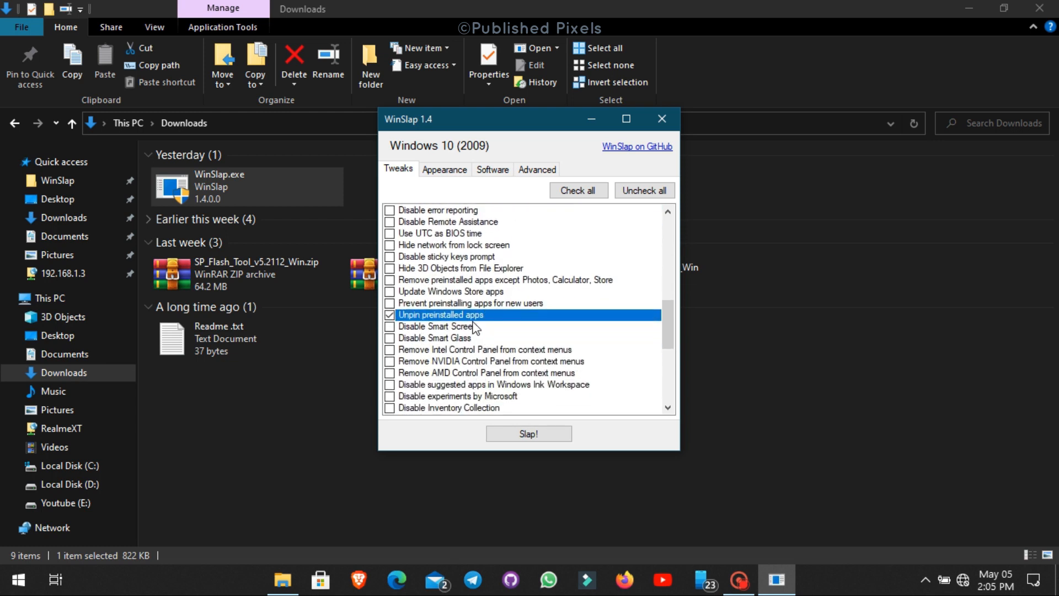
click(477, 292)
click(406, 395)
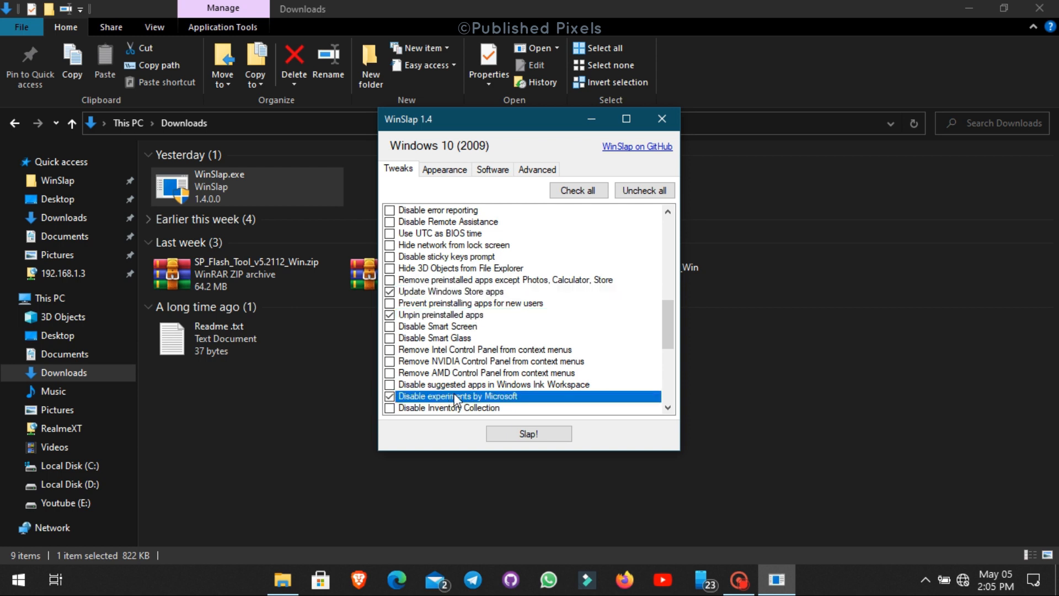
Step: Select the tweaks Disable handwriting error reports and Disable cloud sync of text messages near the list's end
scroll(493, 398, down, 4)
scroll(493, 399, down, 2)
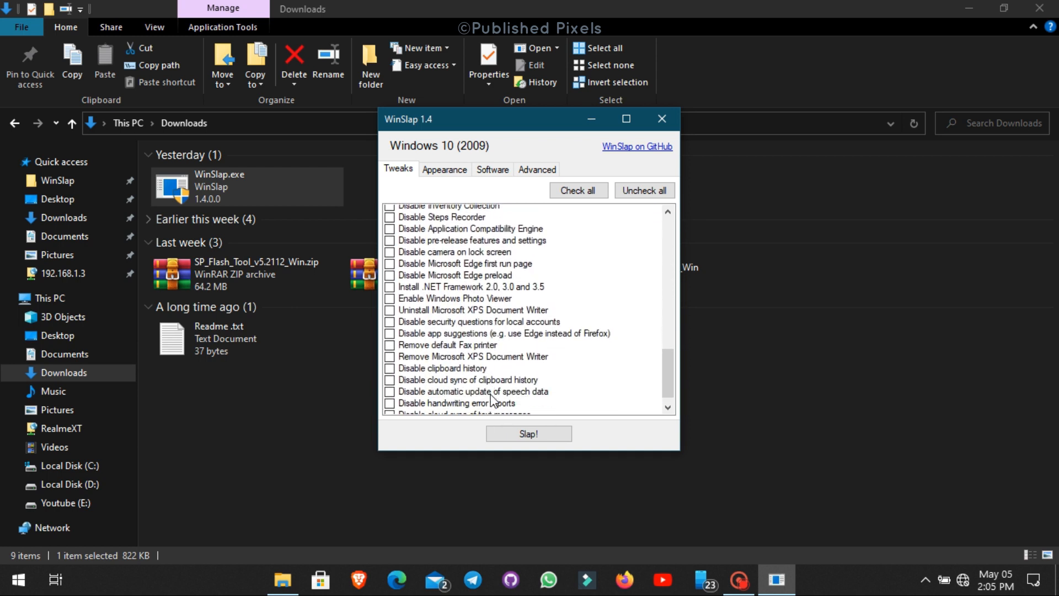
click(494, 385)
click(539, 396)
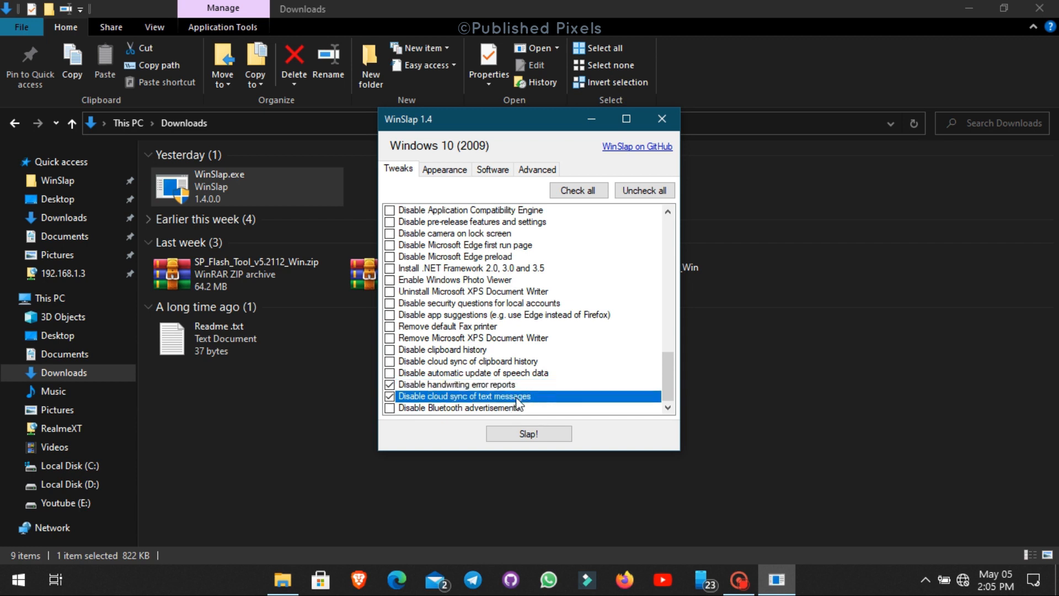
Step: Select the tweak Disable Bluetooth advertisements at the end of the tweaks list
click(508, 409)
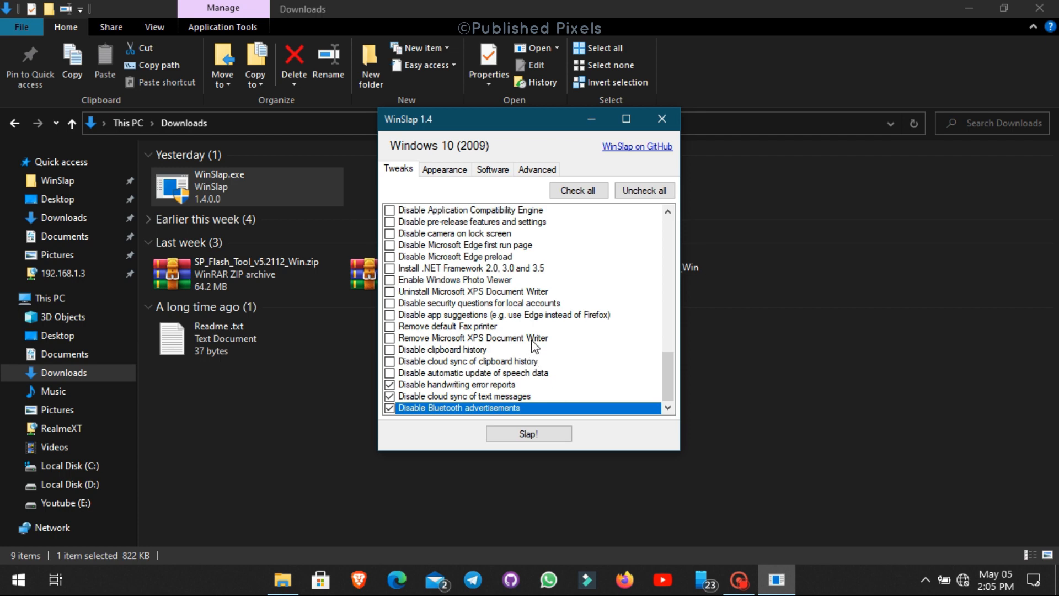
scroll(527, 289, up, 15)
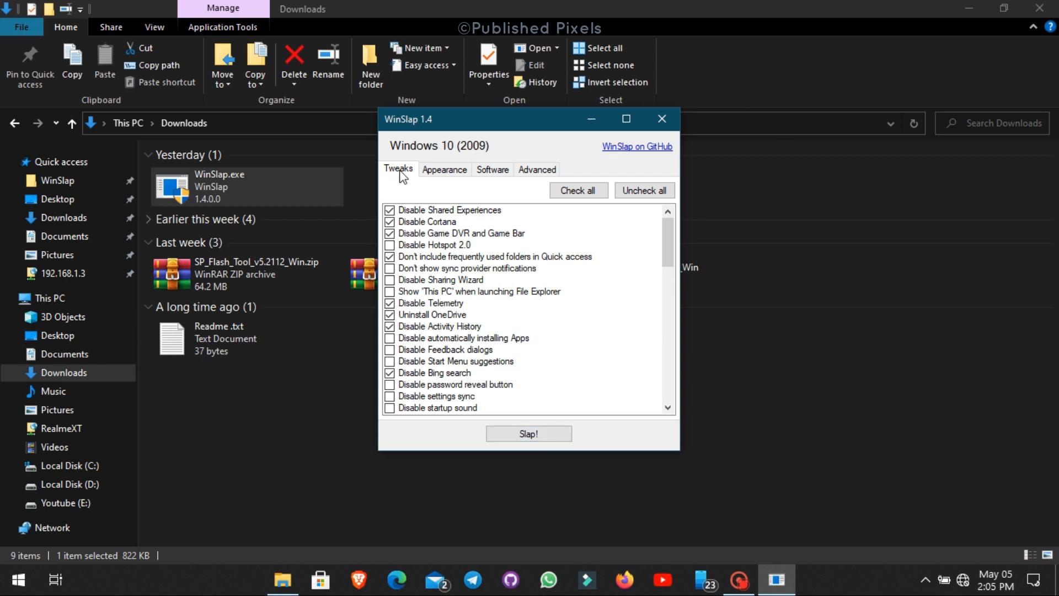
Step: Select the appearance options to add a This PC shortcut to the desktop, not group taskbar tasks, and hide the People button and search bar
click(442, 171)
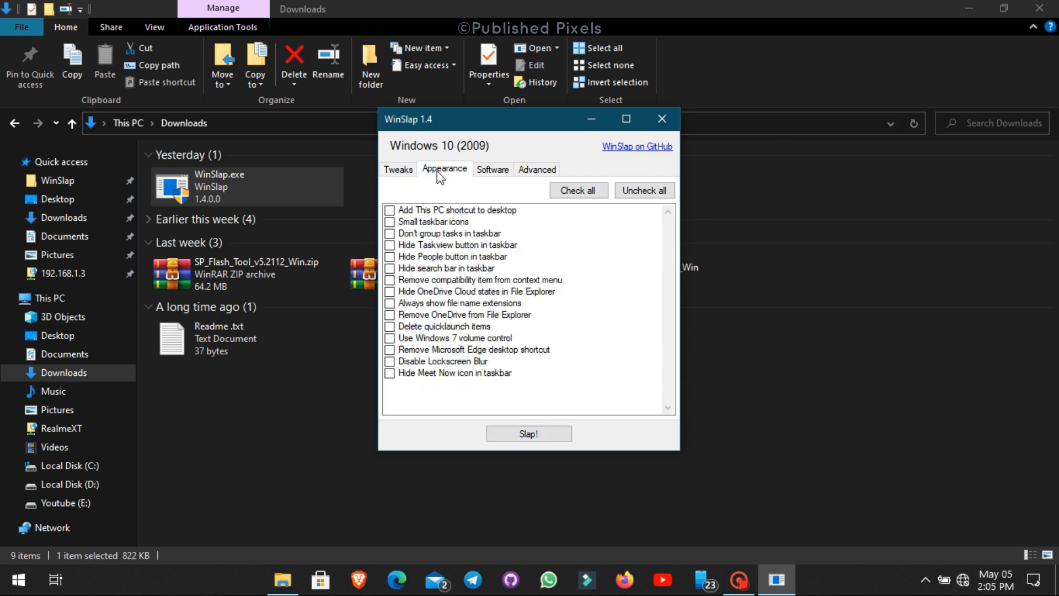
click(451, 210)
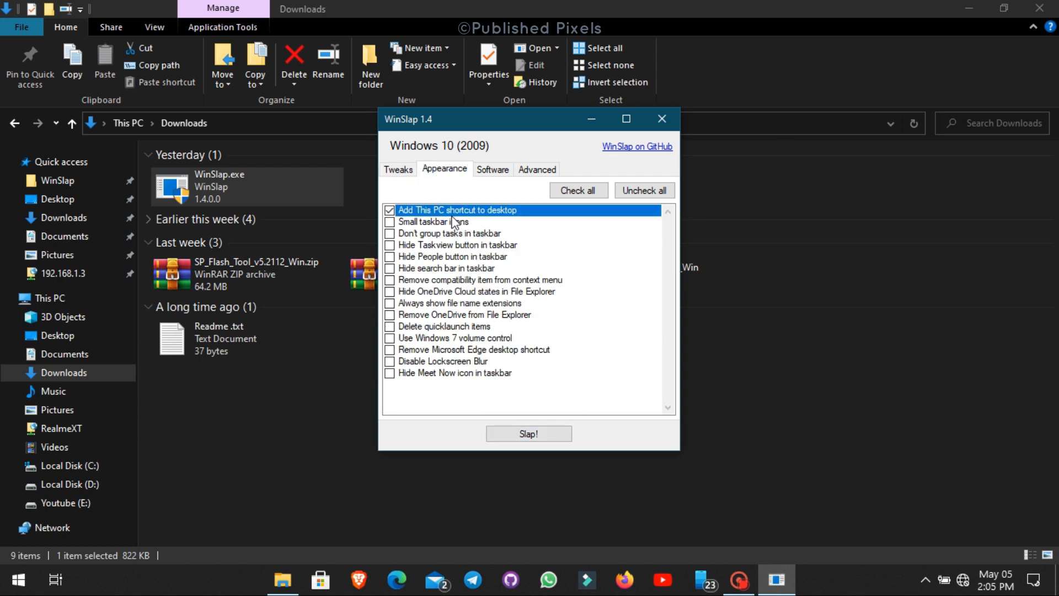
click(442, 223)
click(443, 226)
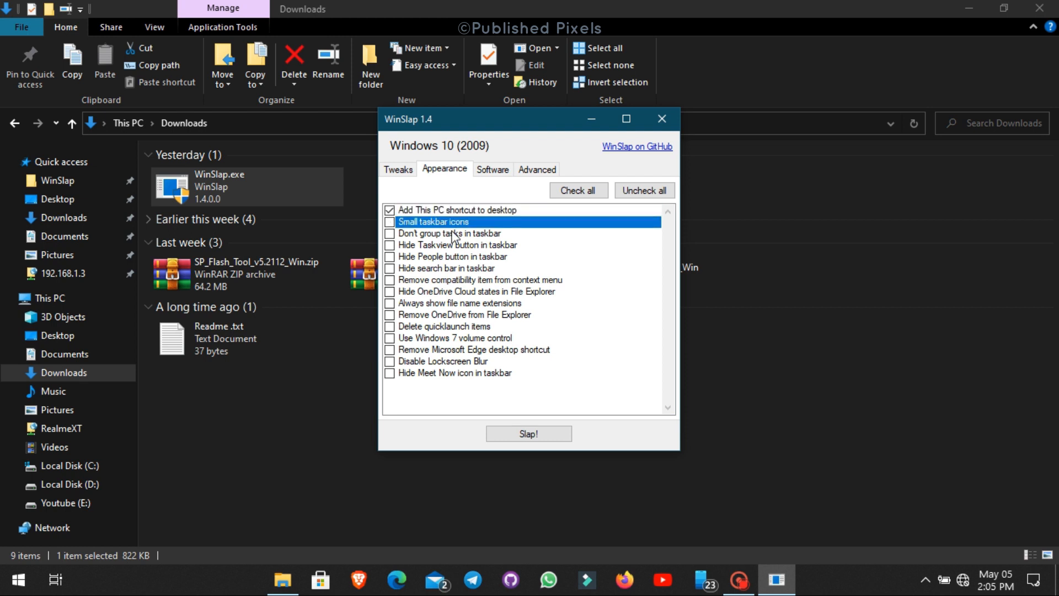
click(452, 232)
click(450, 257)
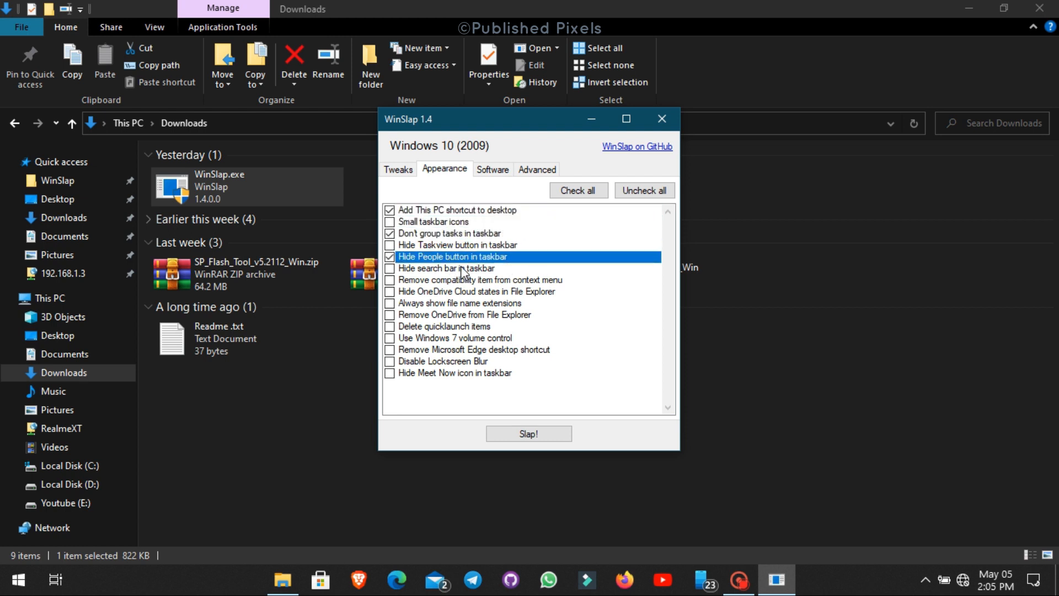
click(464, 268)
Step: Select options to remove the compatibility context item, use Windows 7 volume control, remove OneDrive and hide its cloud states in File Explorer, and hide Meet Now
click(502, 280)
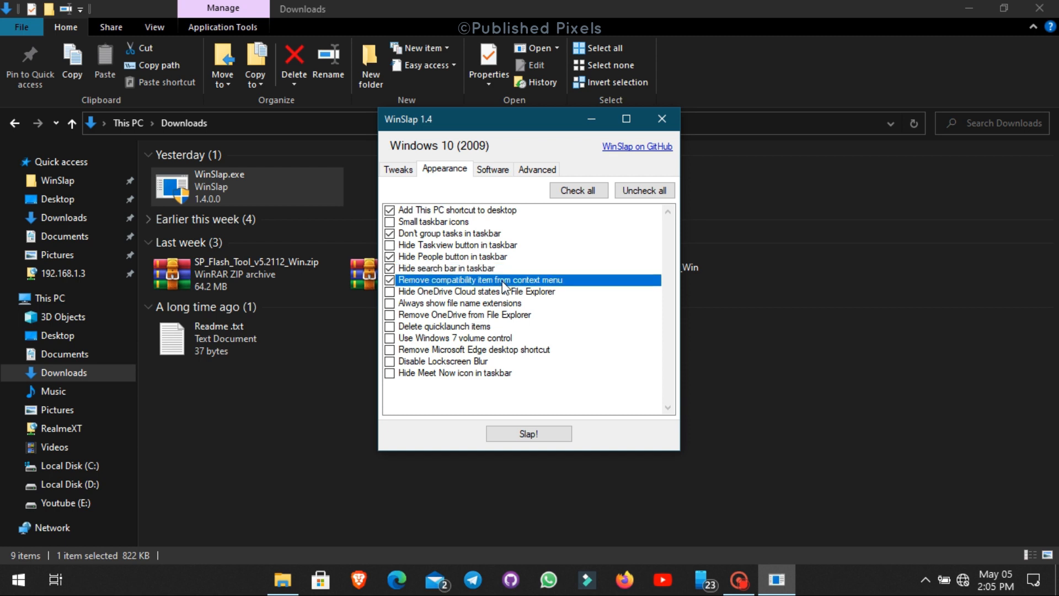
click(475, 337)
click(473, 317)
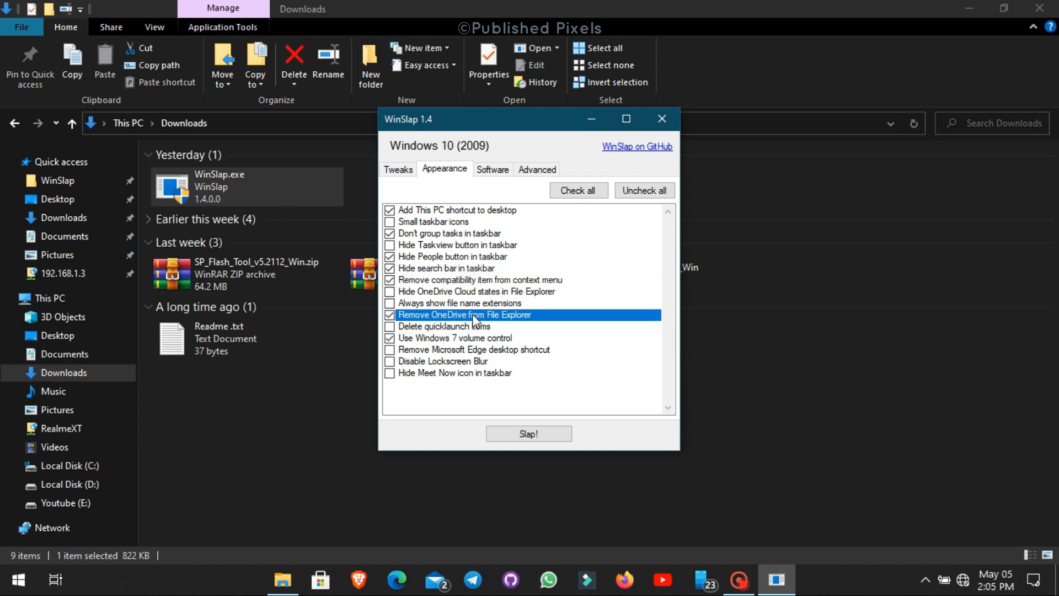
click(480, 293)
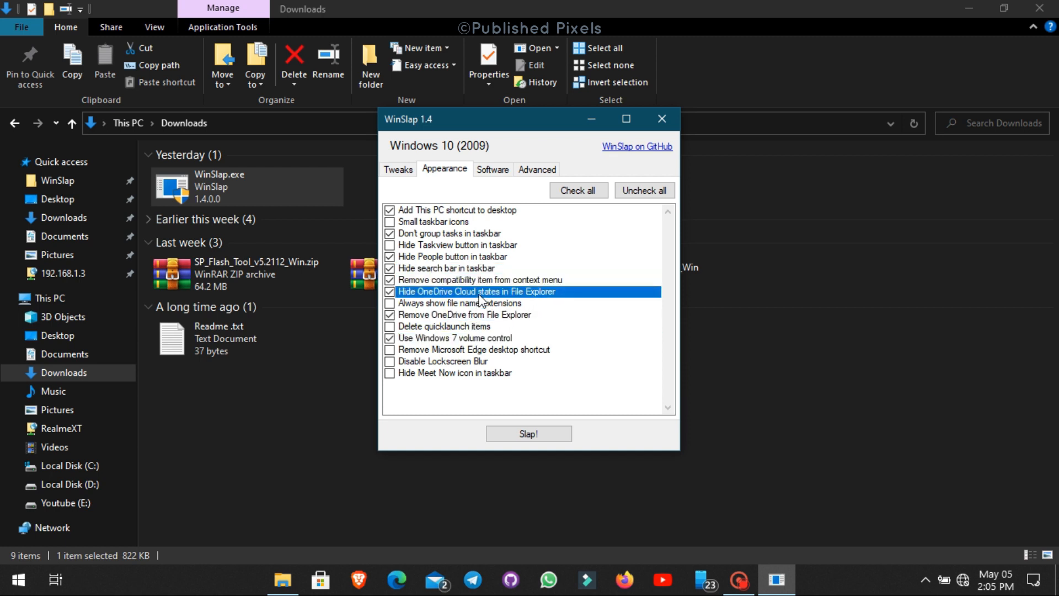
click(439, 374)
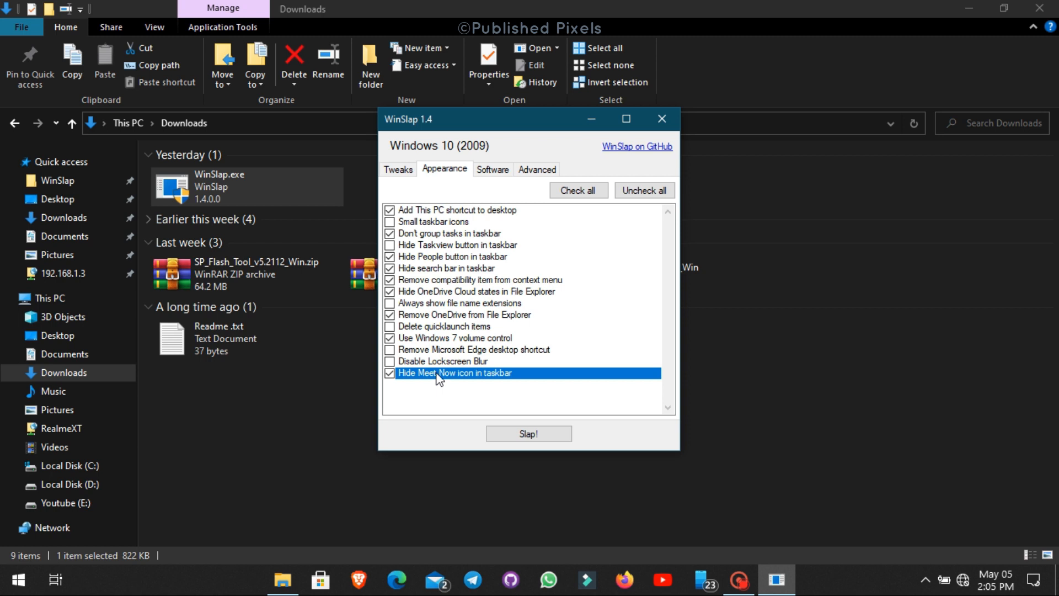
Step: Select the software 7Zip, Adobe Acrobat Reader DC, Audacity, CPU-Z, GPU-Z and Google Chrome for installation
click(496, 171)
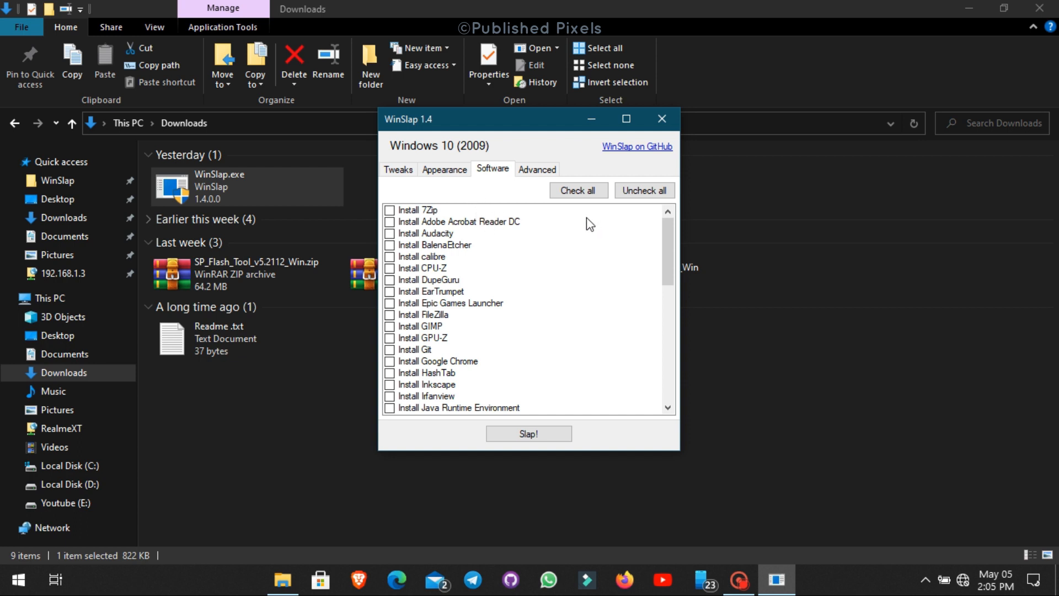
click(423, 210)
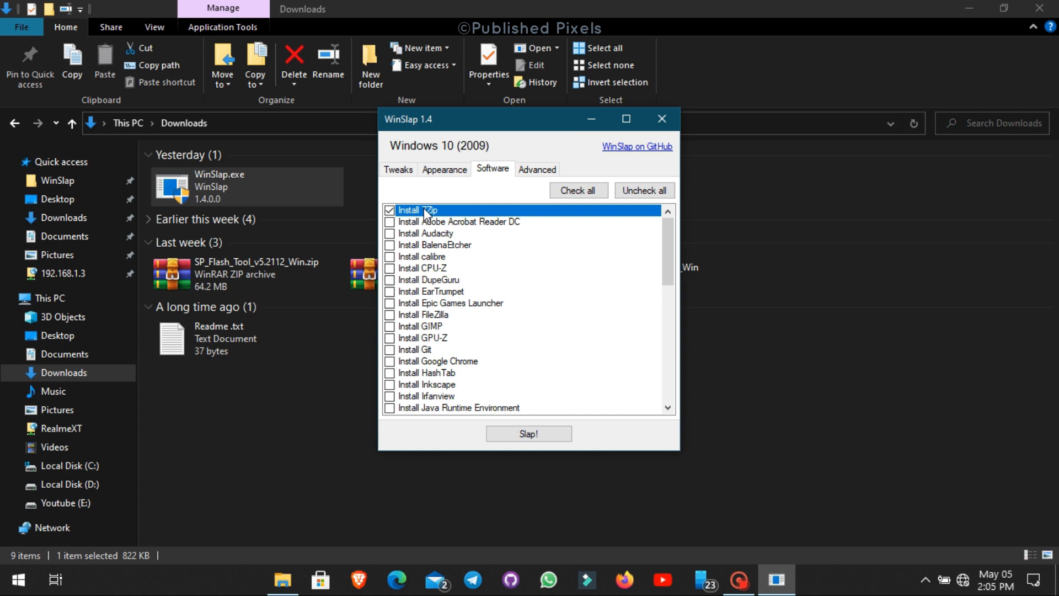
click(485, 222)
click(450, 234)
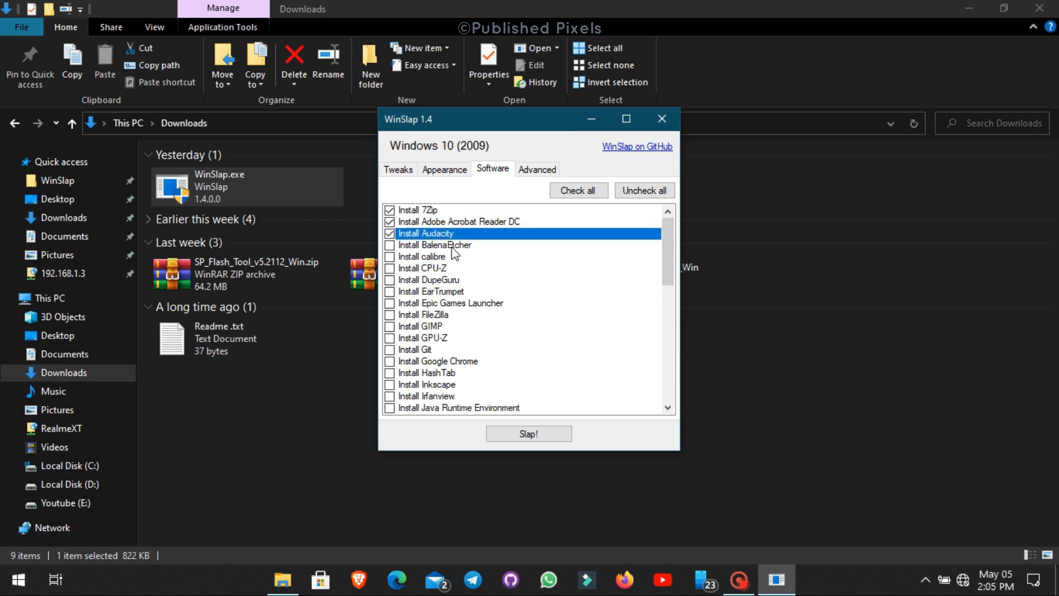
click(428, 267)
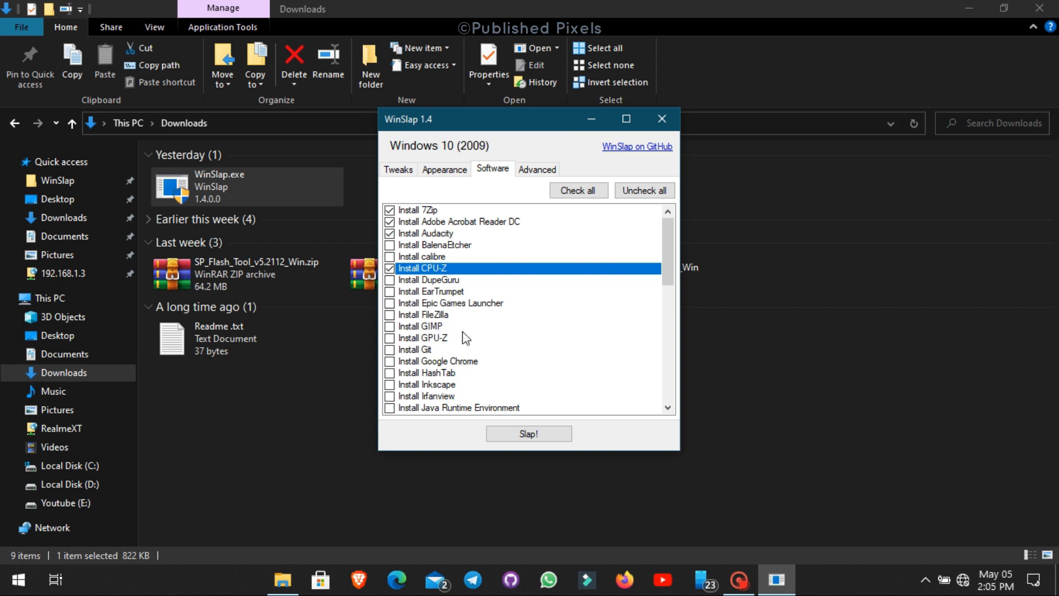
click(441, 338)
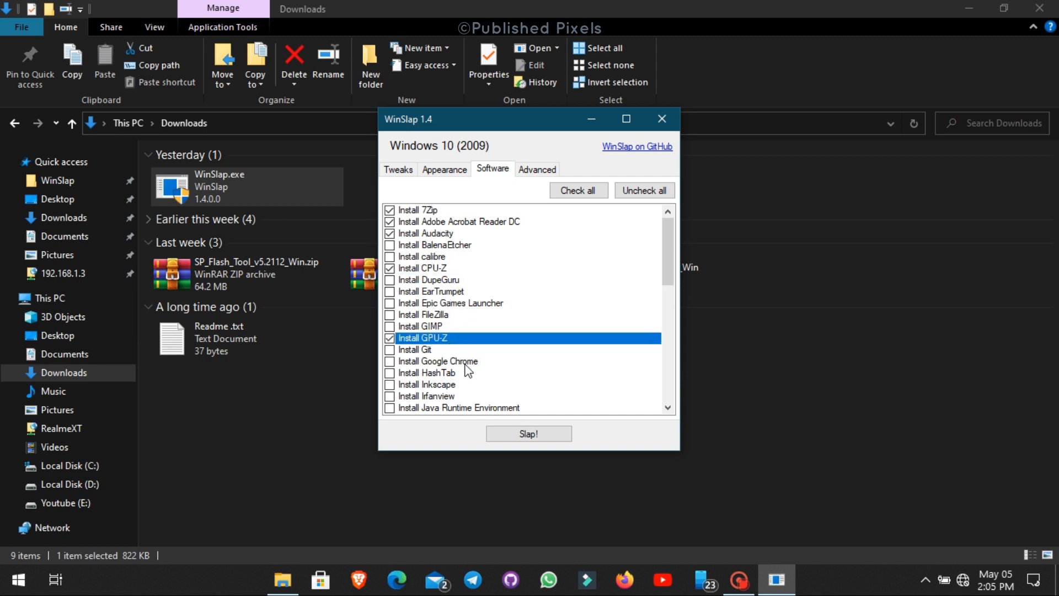
click(465, 363)
Step: Select Mozilla Firefox, Mozilla Thunderbird, Notepad++ and PowerToys for installation
scroll(471, 375, down, 1)
scroll(472, 375, down, 1)
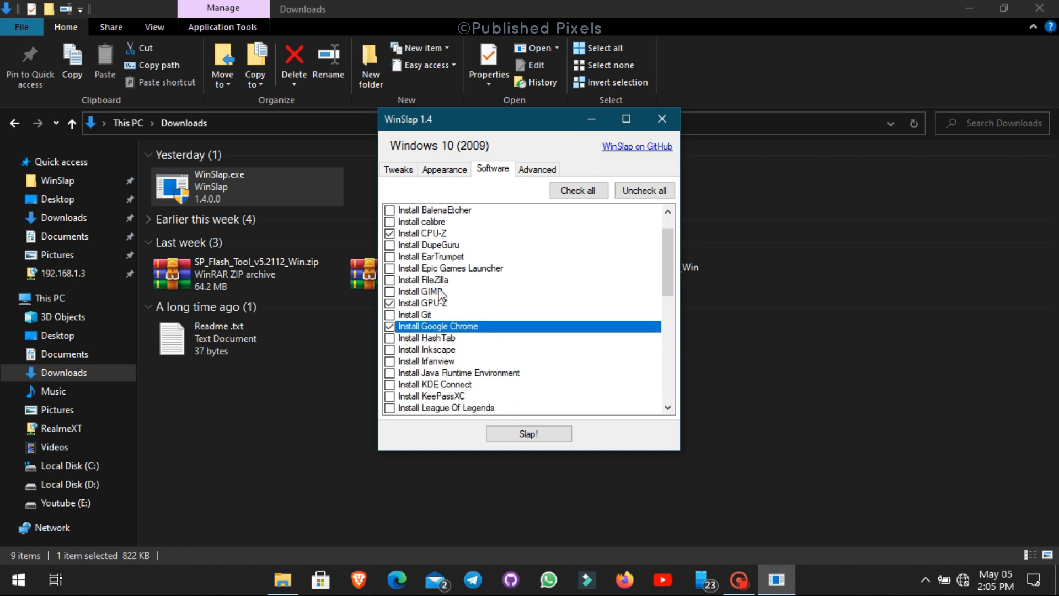
scroll(454, 315, down, 1)
scroll(455, 319, down, 1)
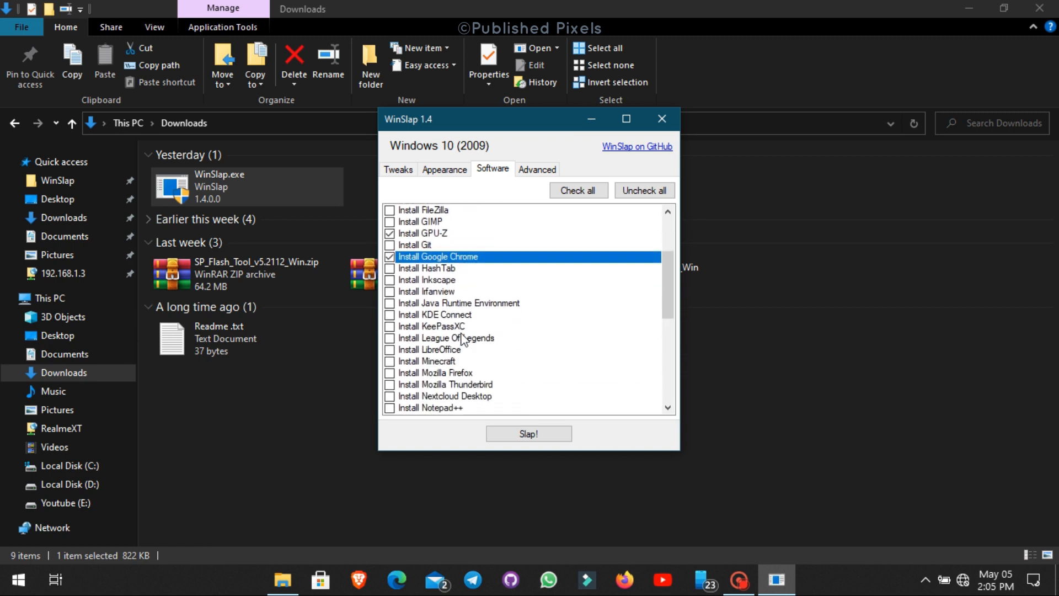
click(457, 374)
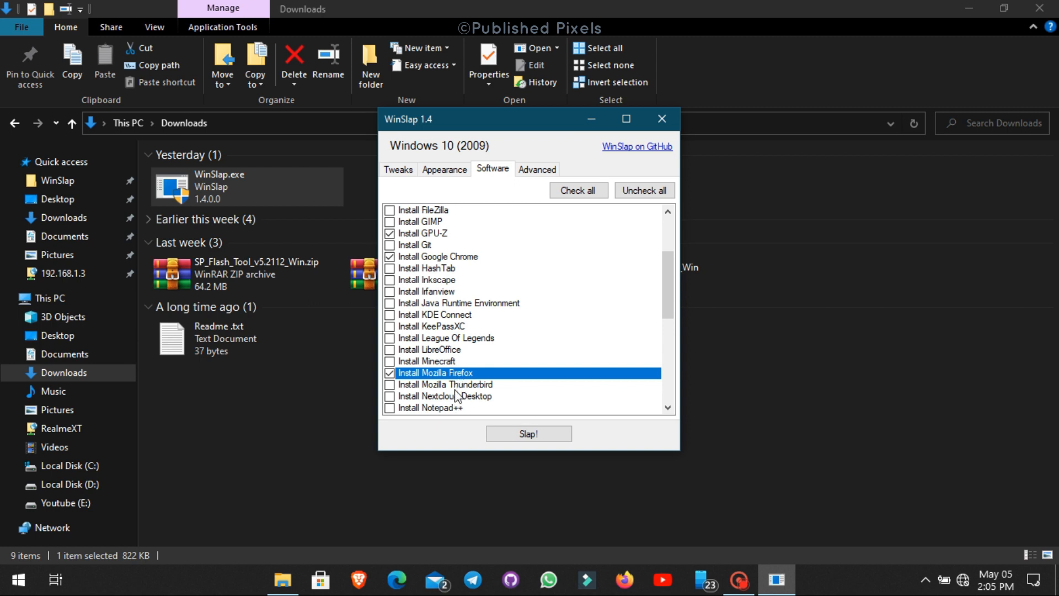
click(457, 385)
scroll(455, 389, down, 1)
click(446, 375)
scroll(456, 389, down, 2)
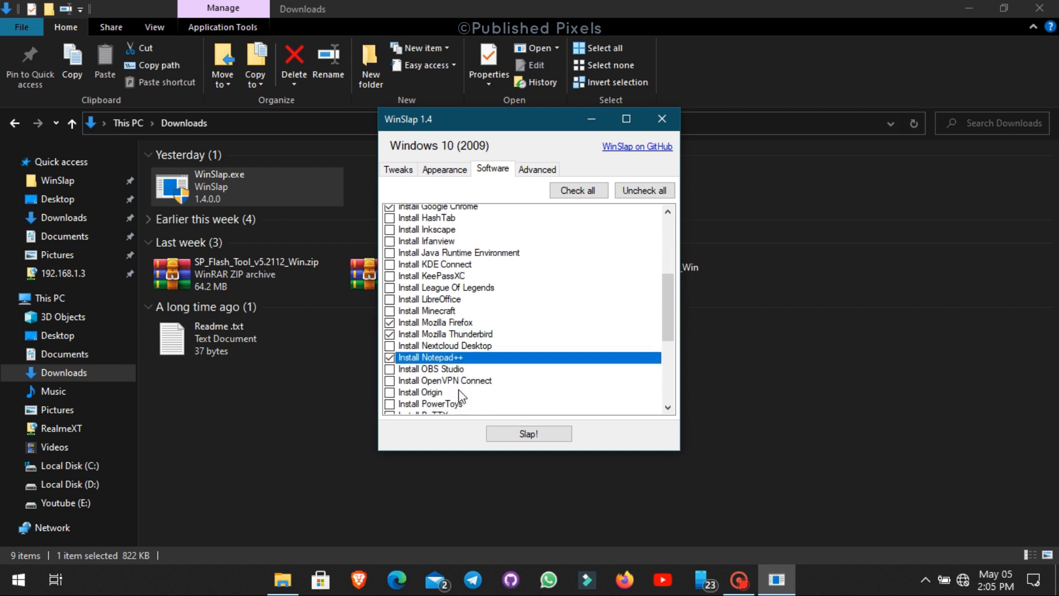
click(453, 351)
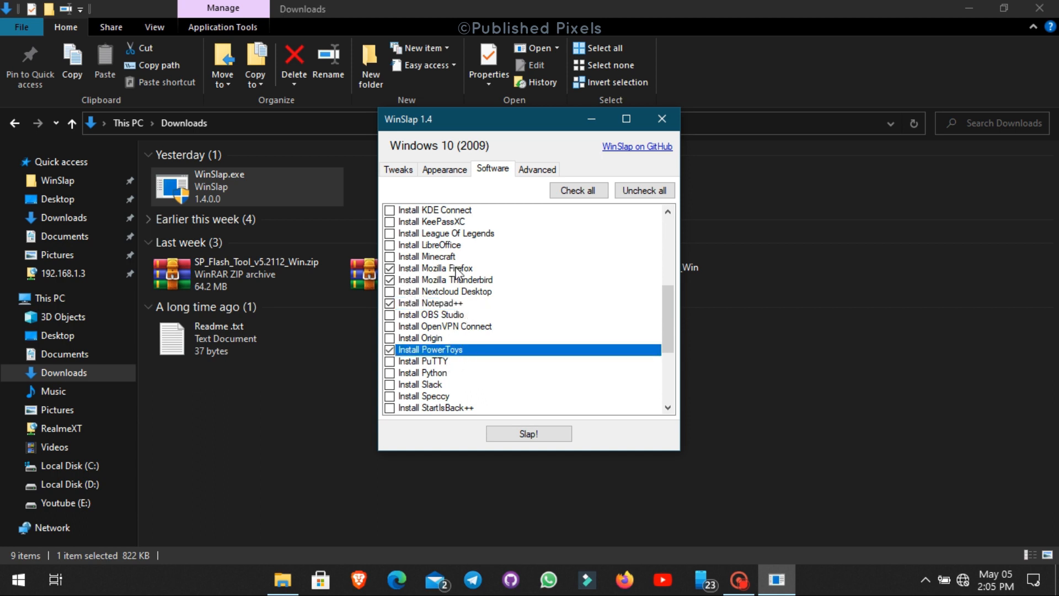
Step: Select TeamViewer, VLC media player and Zoom for installation
scroll(482, 312, down, 2)
scroll(475, 331, down, 1)
click(456, 327)
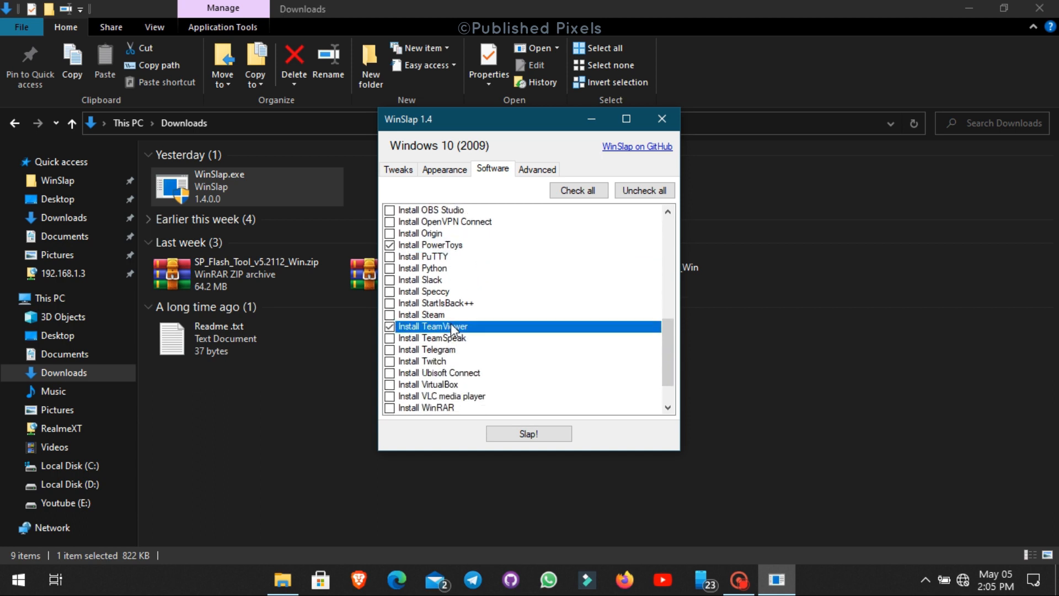
scroll(457, 369, down, 1)
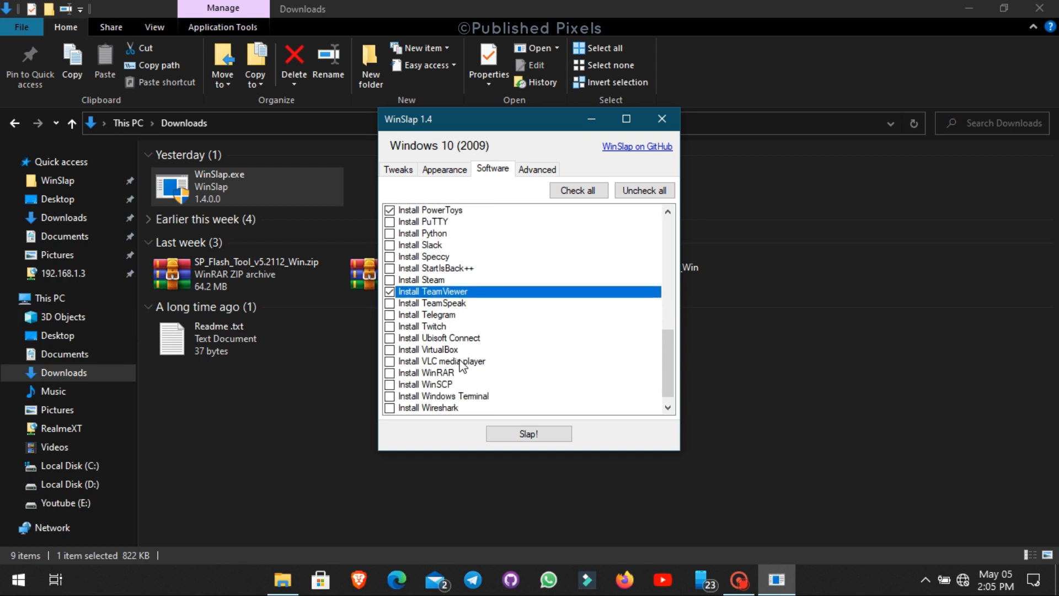
click(471, 361)
scroll(474, 364, down, 1)
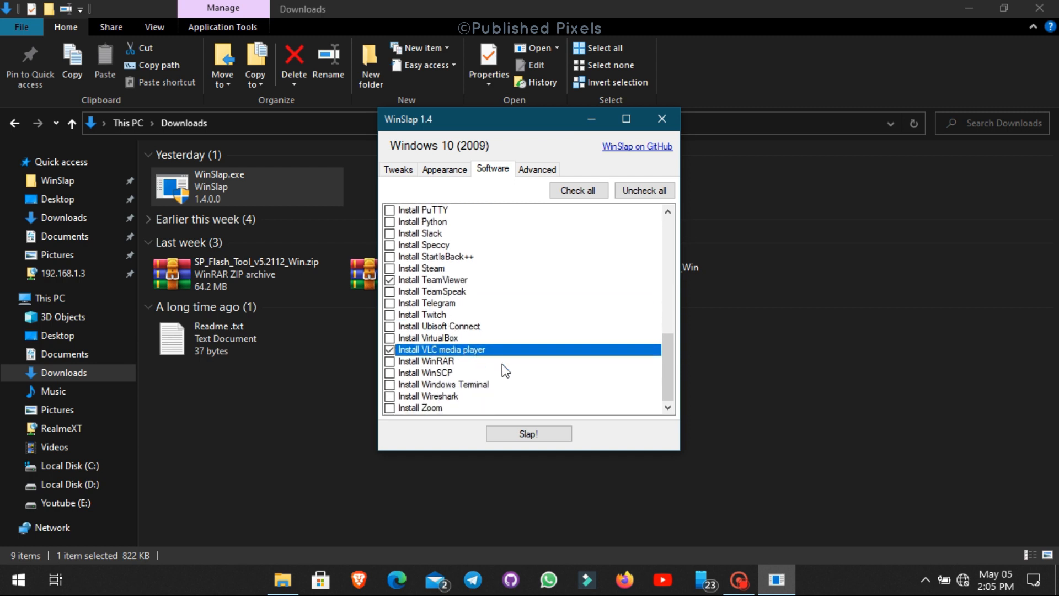
click(419, 408)
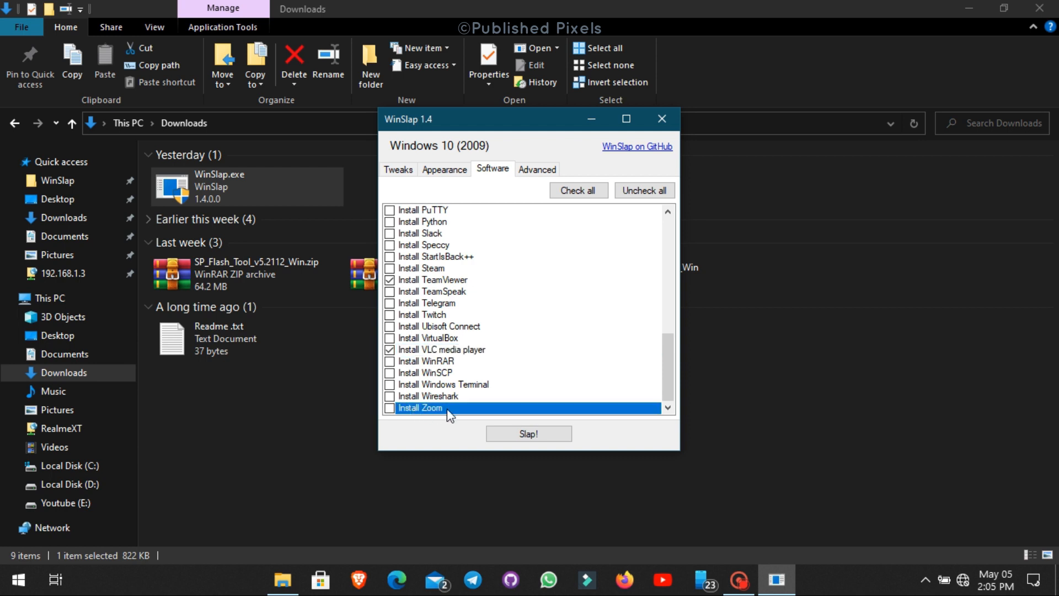
click(444, 409)
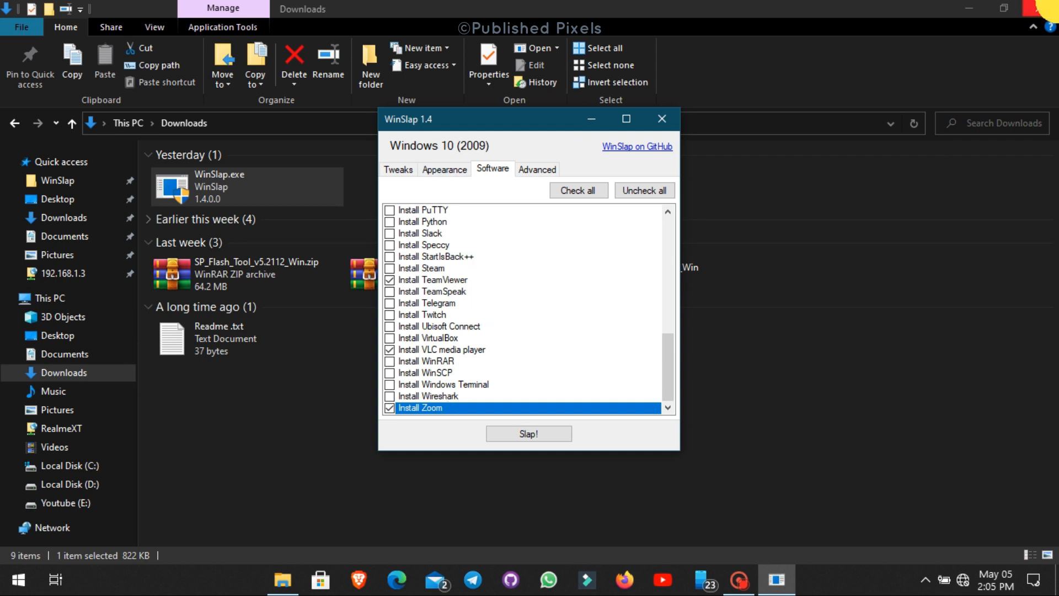
Step: Close the File Explorer window showing the Downloads folder
click(1039, 7)
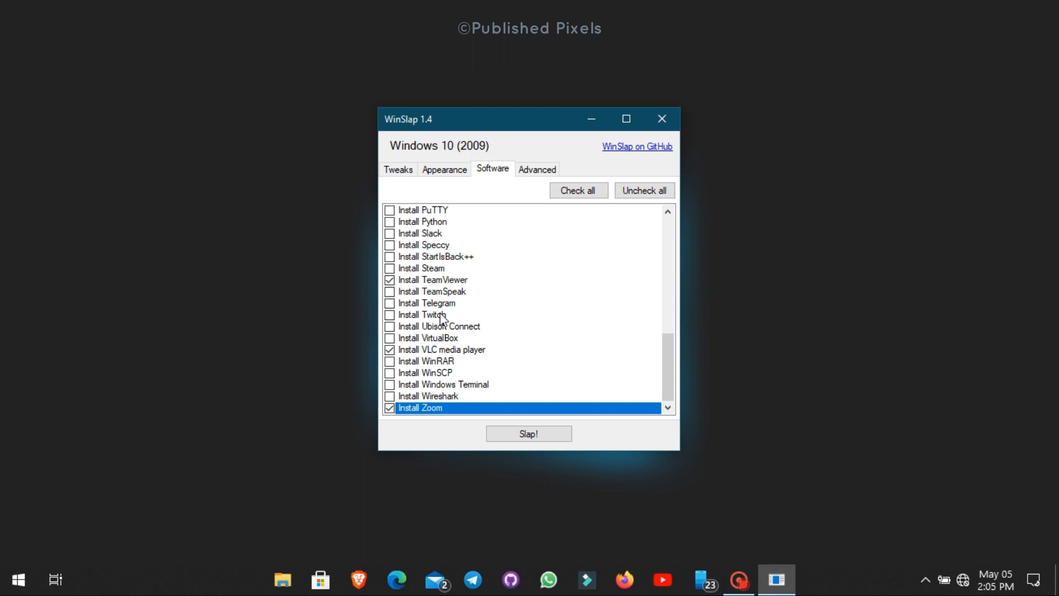
Step: Select the advanced options Disable Background Apps, Disable Windows Defender, Disable Web Proxy Auto-Discovery and Uninstall Internet Explorer
click(535, 171)
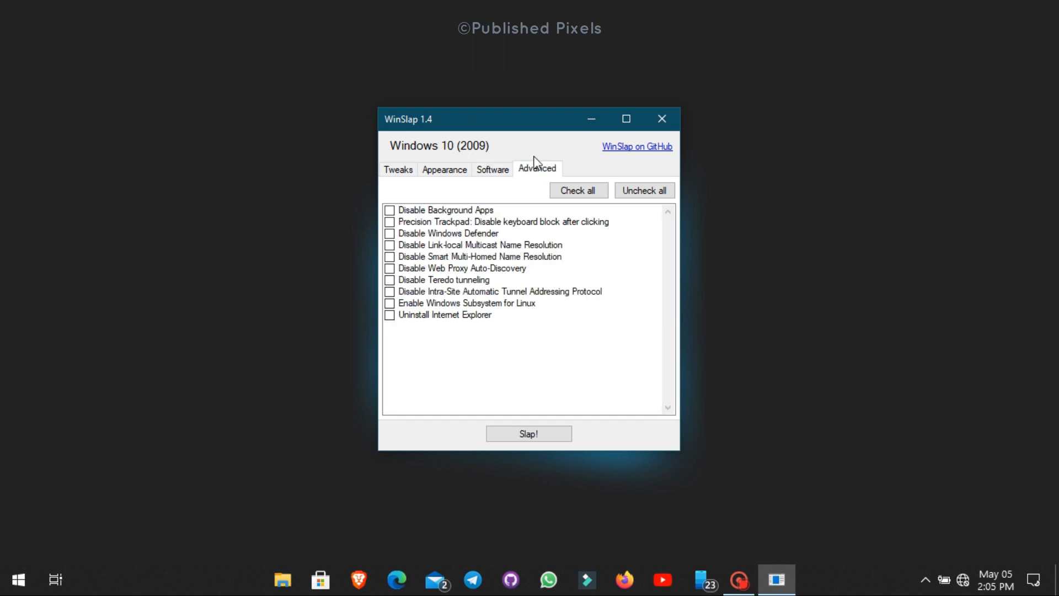
click(458, 211)
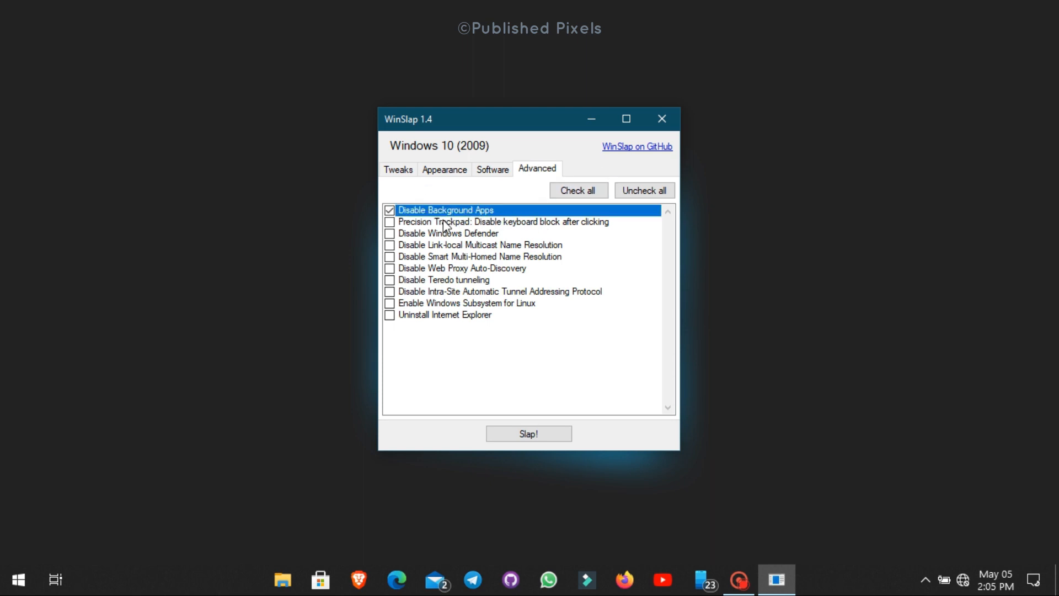
click(447, 233)
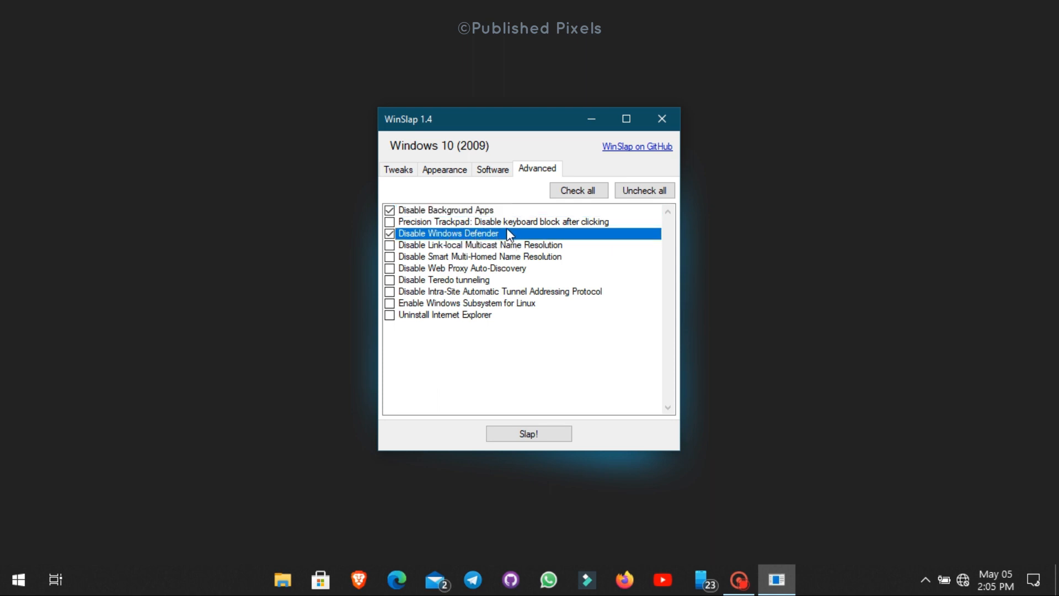
click(488, 268)
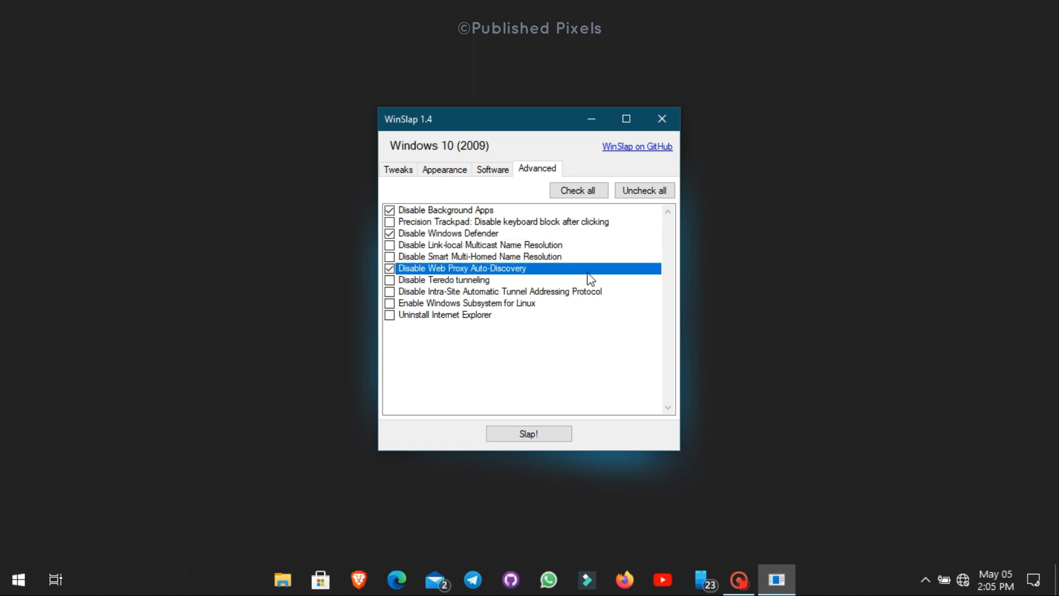
click(447, 318)
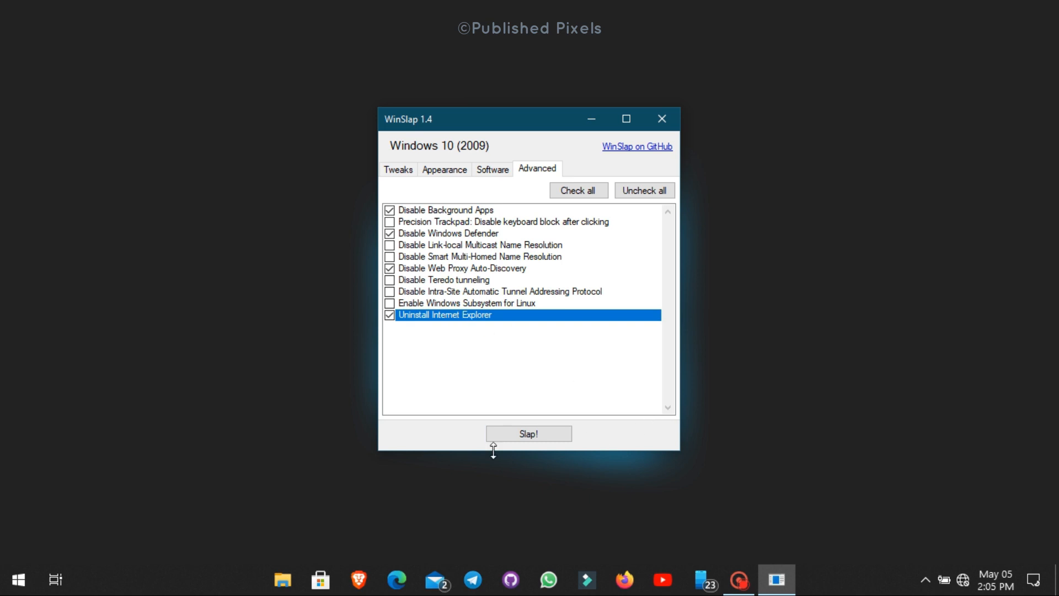
Step: Select all advanced options, start the slap to apply every chosen change, and accept the risk and restart warning
click(579, 193)
click(519, 432)
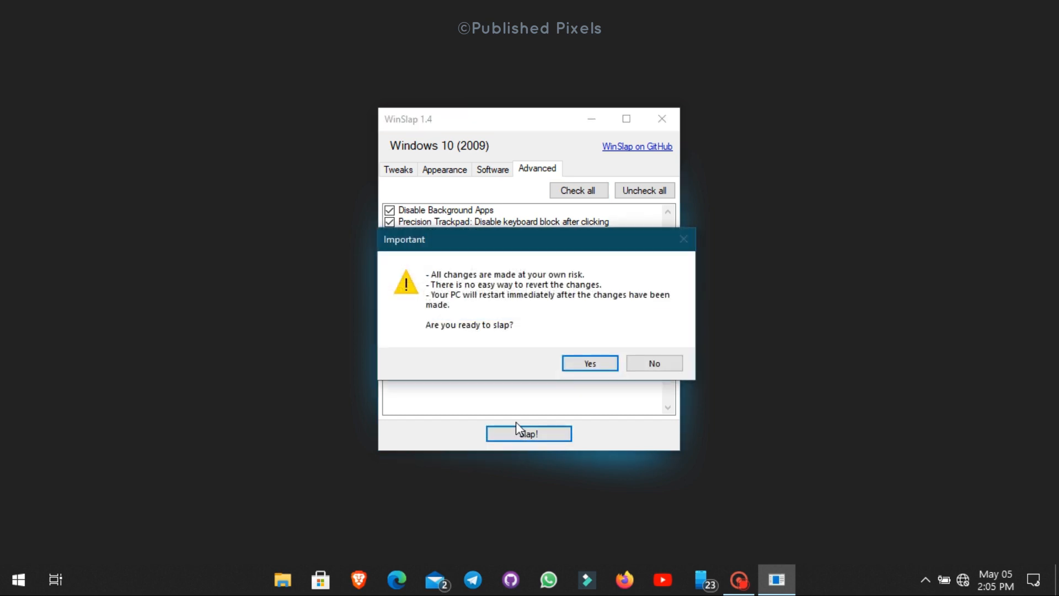
click(575, 365)
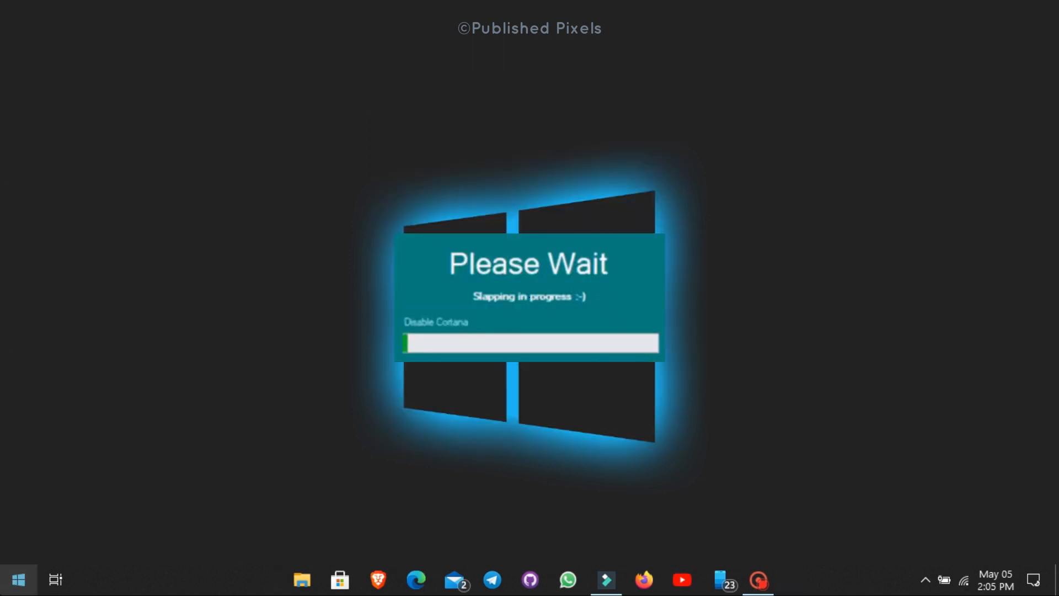